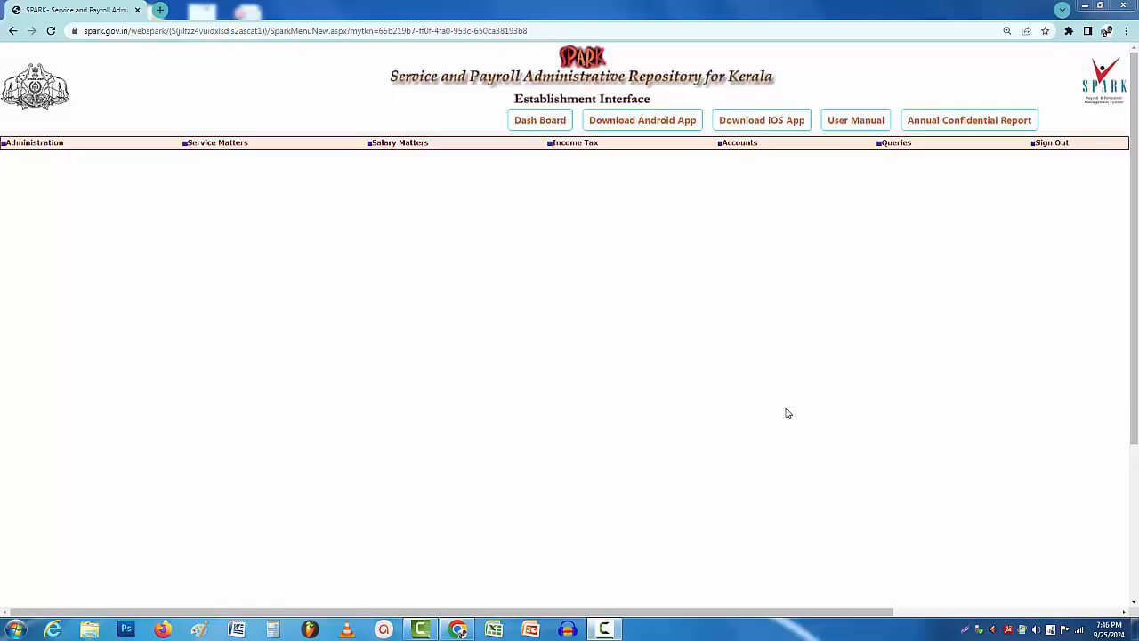
Show the Accounts > Claim Entry submenu listing Regular/Employees with SPARK ID.
mouse_move(403, 145)
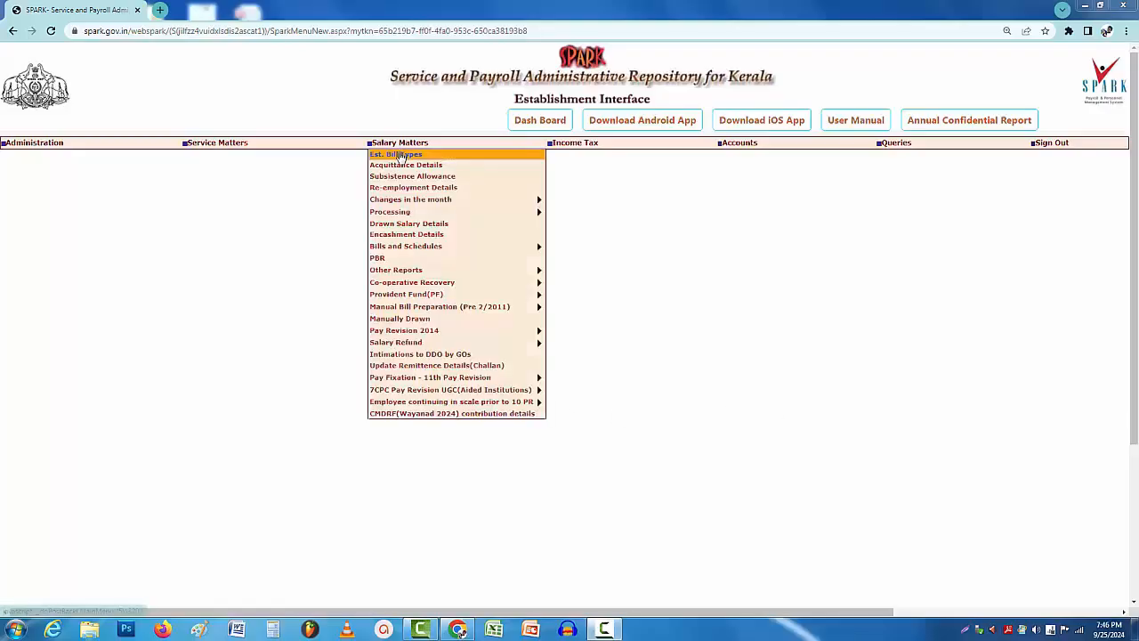
mouse_move(425, 201)
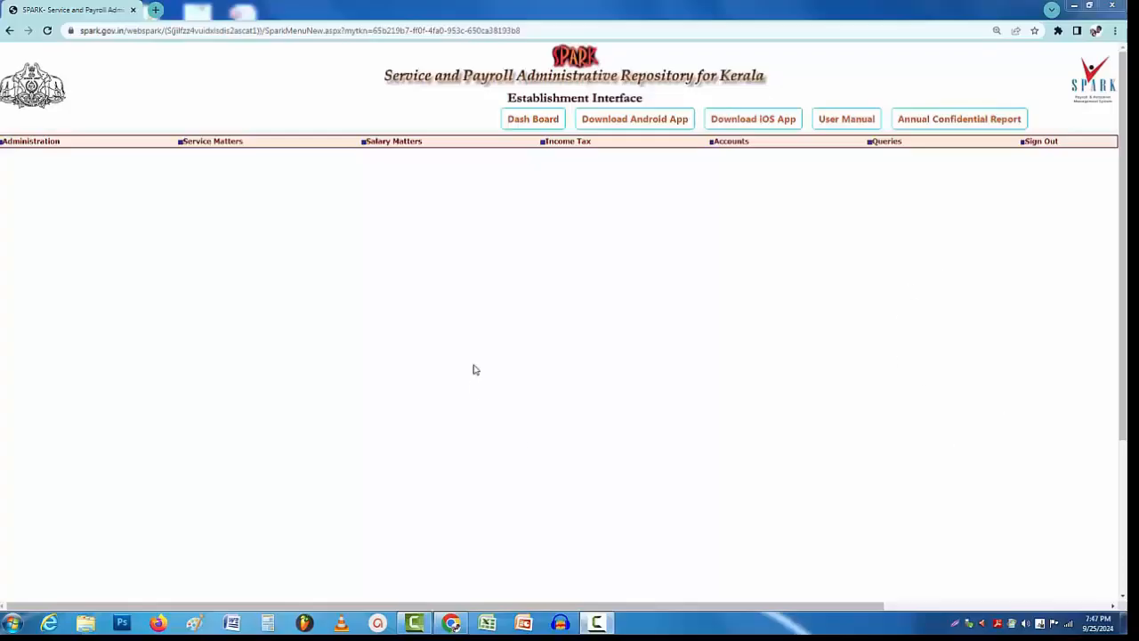
mouse_move(729, 147)
mouse_move(739, 189)
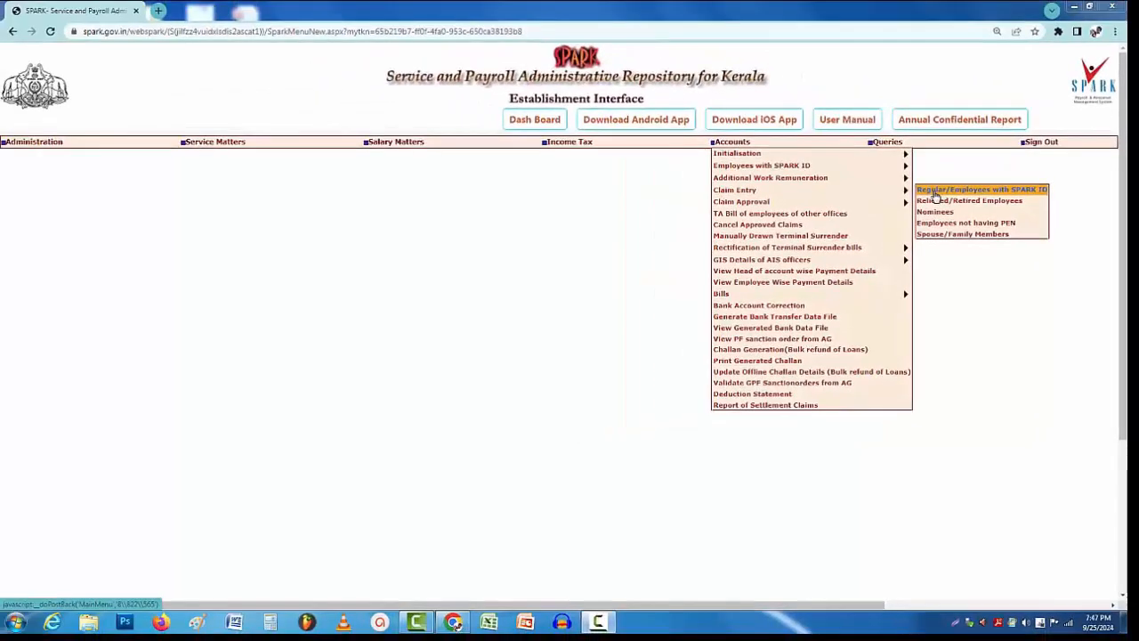
Open the regular-employee claim entry form and set Nature of Claim to Terminal Surr of Leave.
left_click(934, 192)
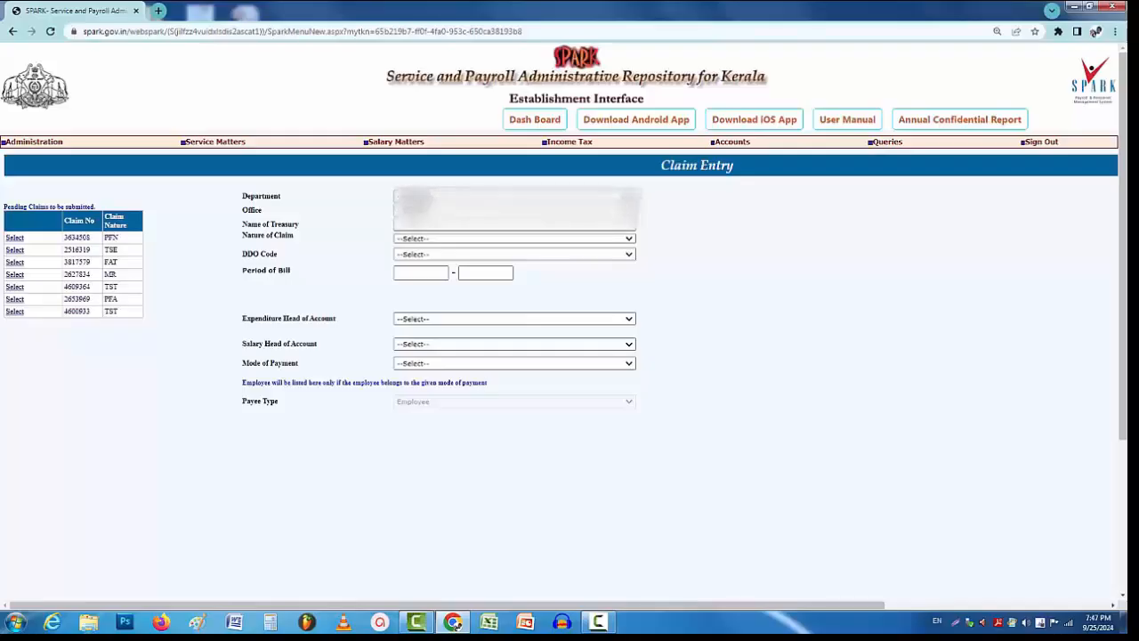
left_click(628, 238)
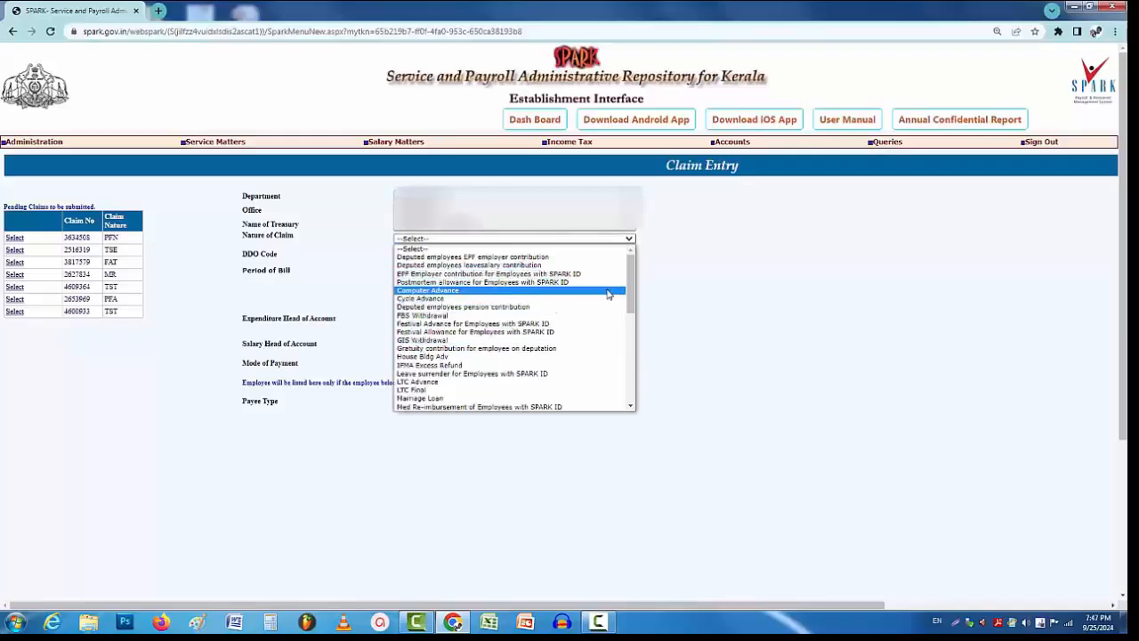
left_click_drag(629, 299, 640, 382)
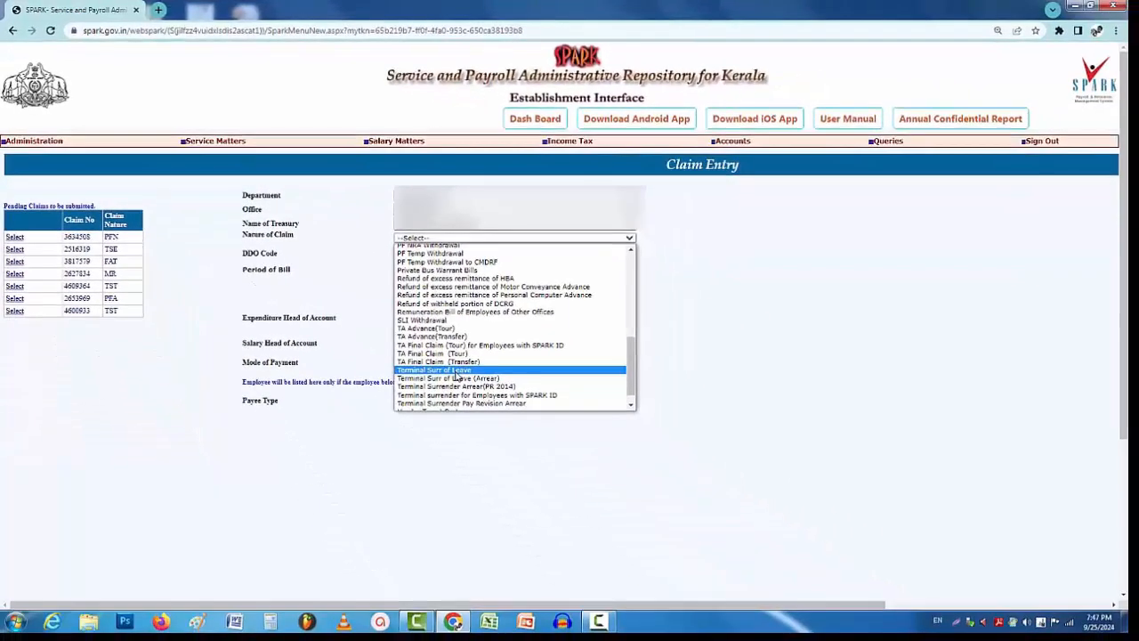
left_click(456, 371)
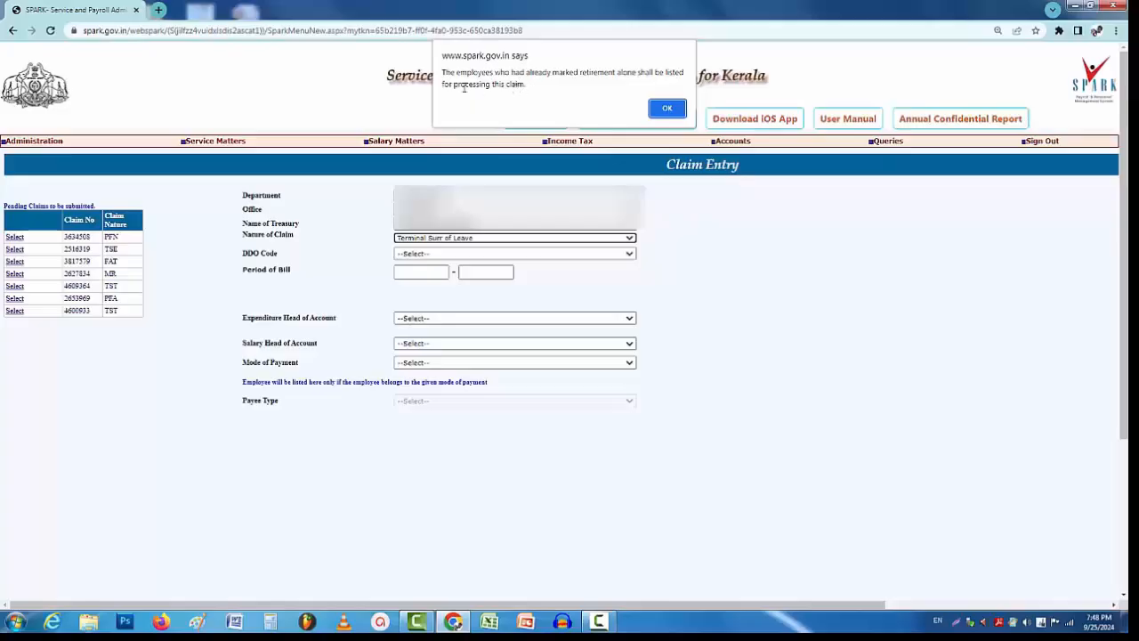
left_click(666, 109)
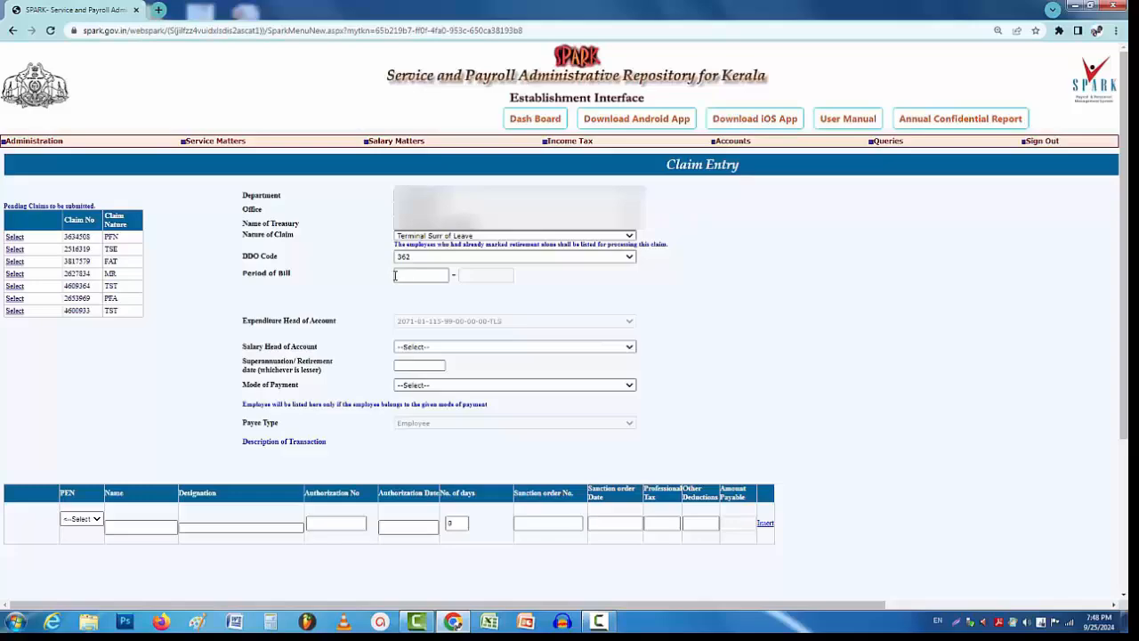
left_click(395, 276)
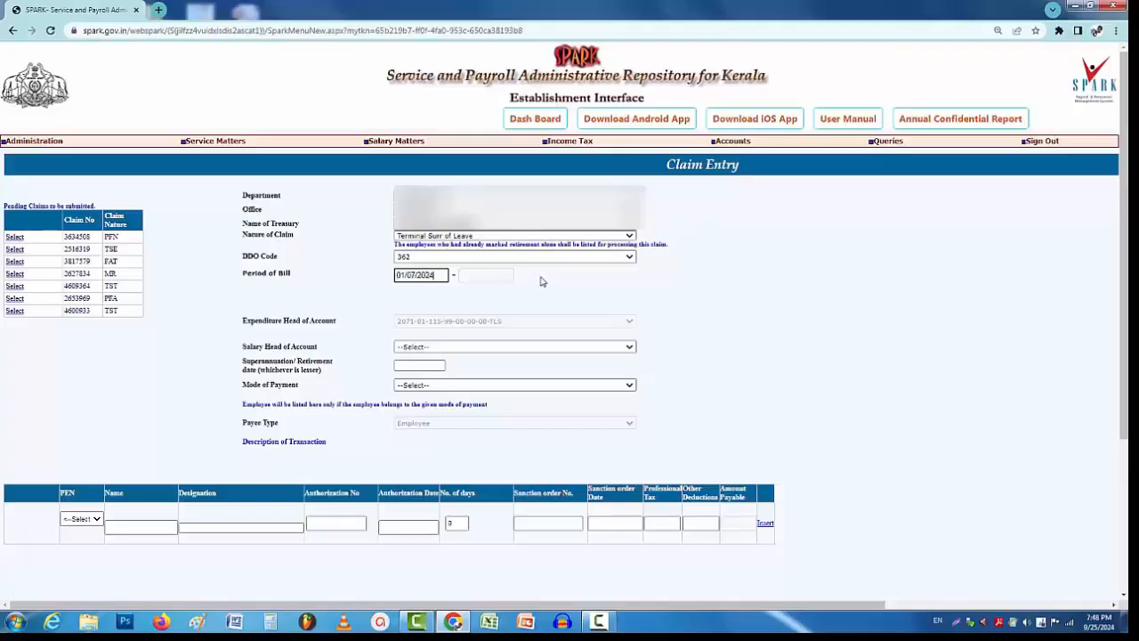
left_click(543, 280)
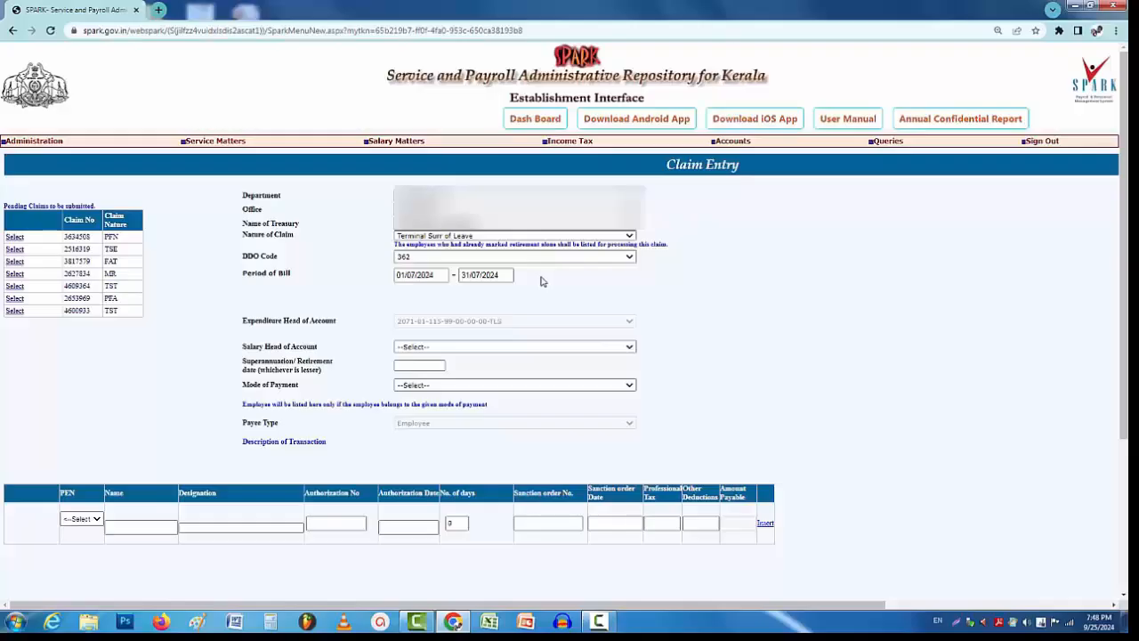
left_click(412, 347)
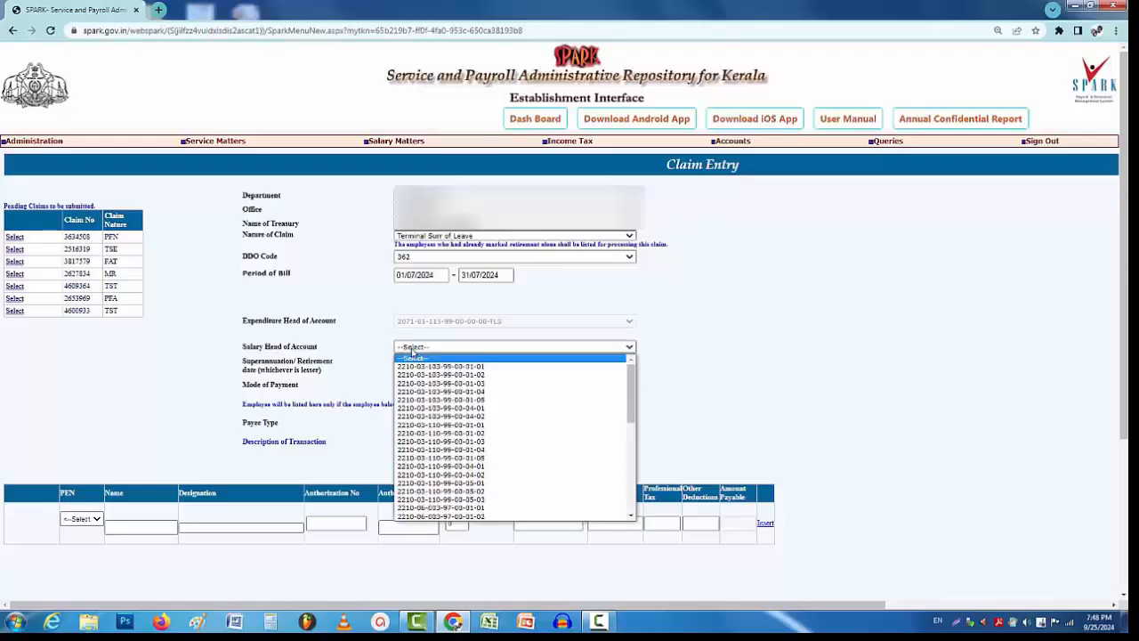
scroll(432, 449, "down", 5)
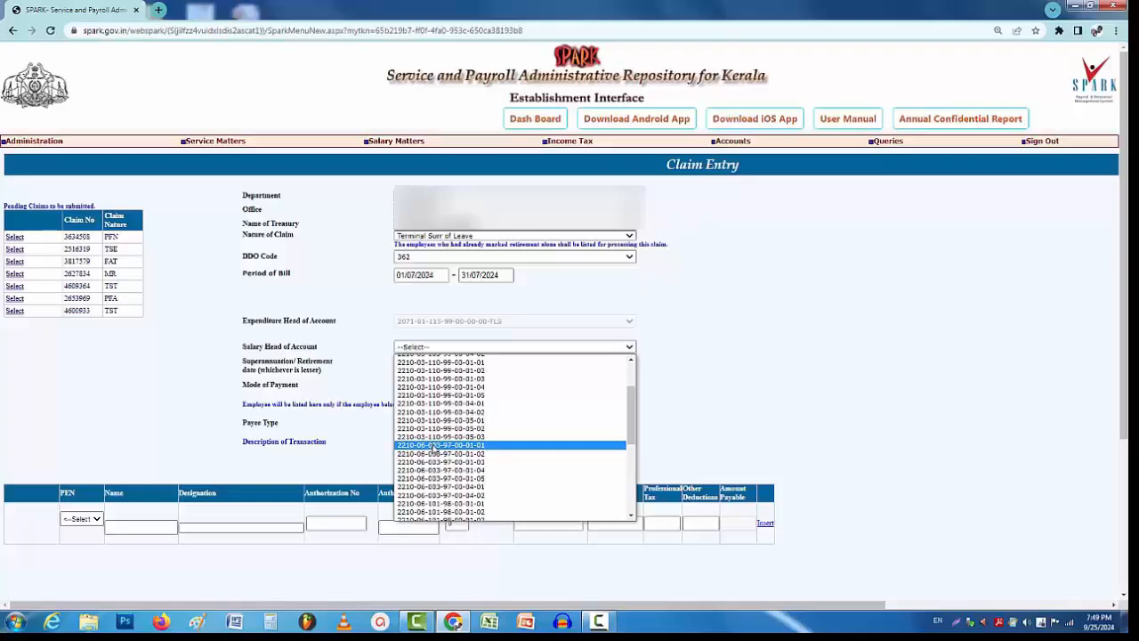
left_click(434, 446)
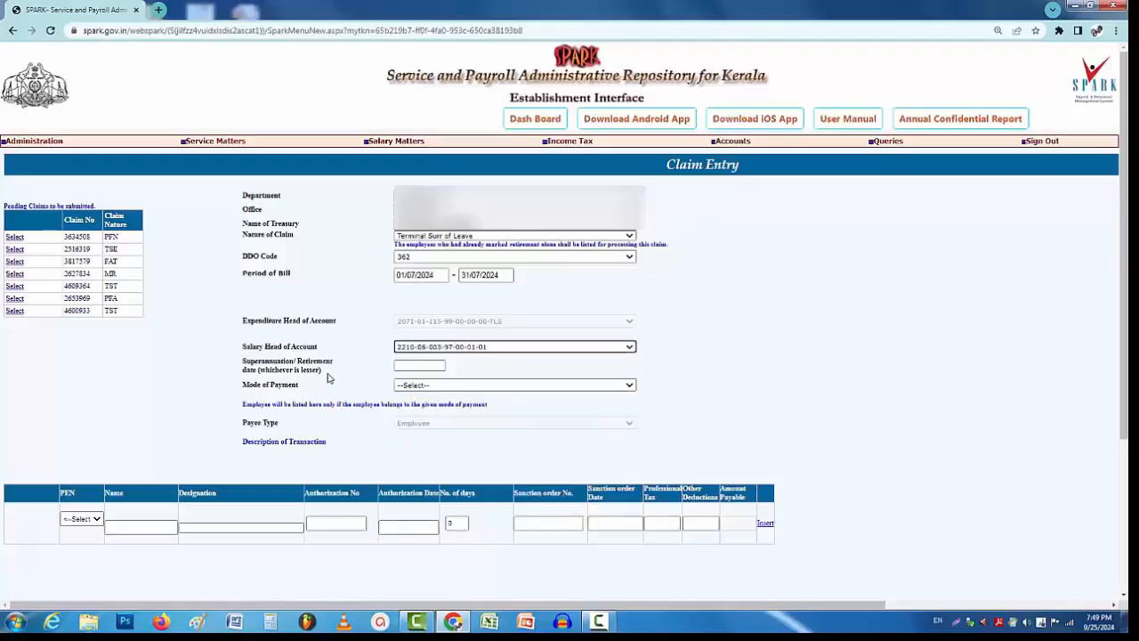
Enter the superannuation/retirement date 31/07/2024 and bring up the payment mode list.
left_click(401, 366)
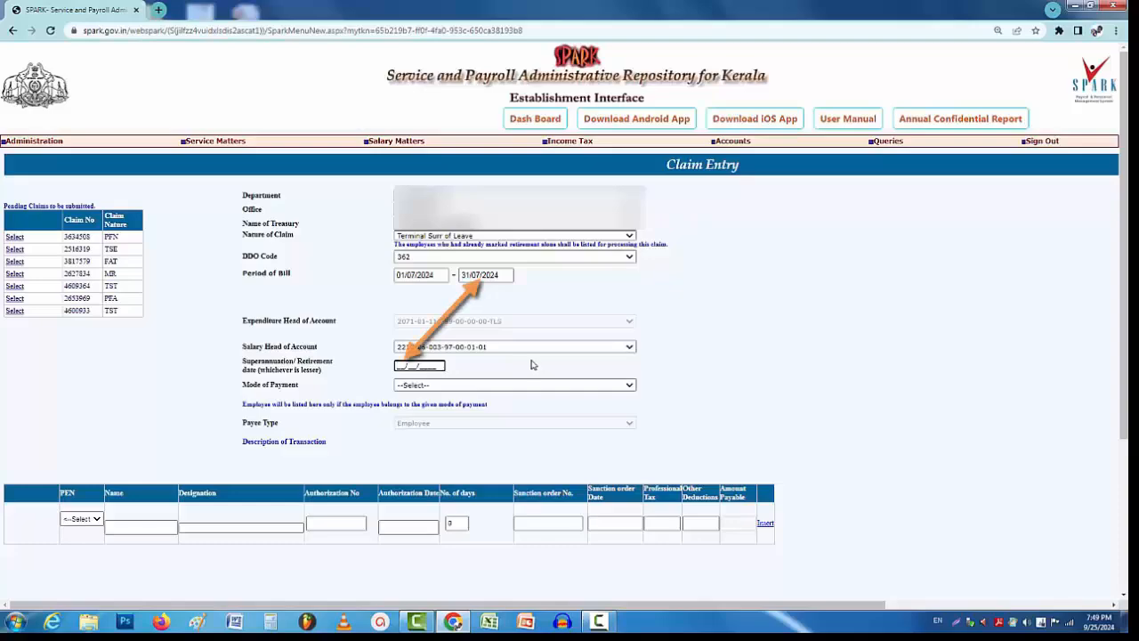
type("31/07/2024")
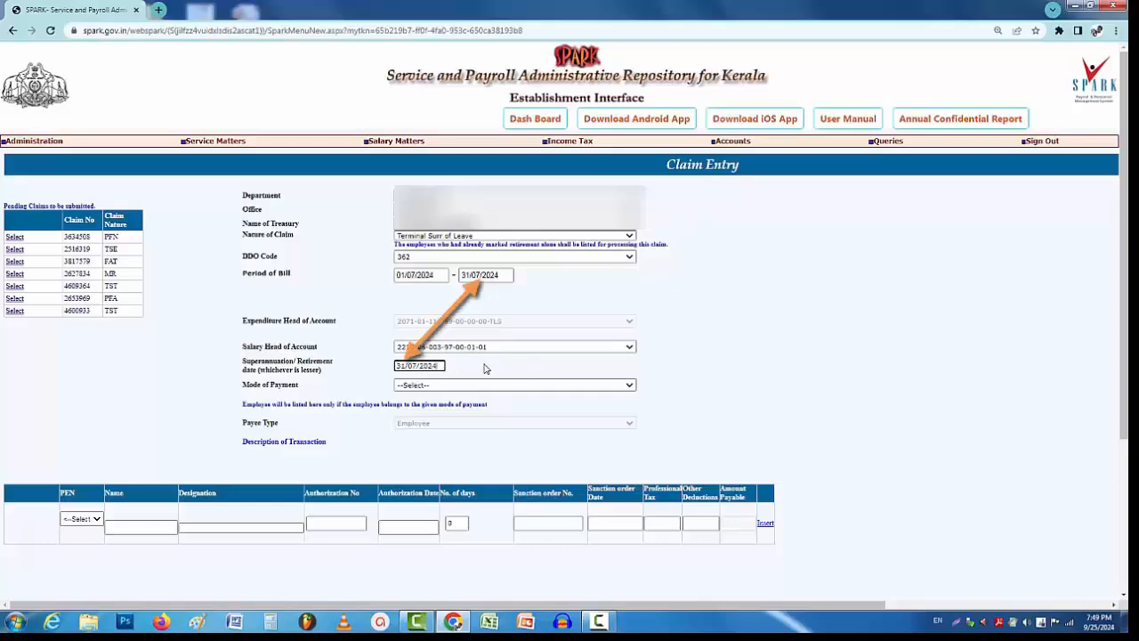
left_click(418, 389)
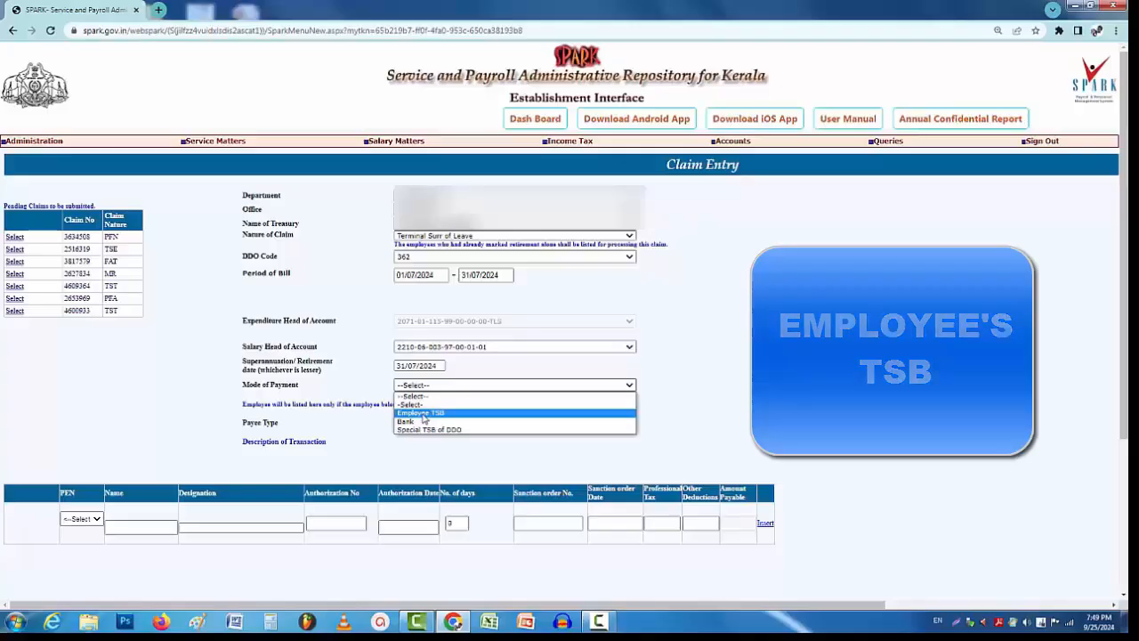
Set payment mode to Employee TSB and select the retiring employee by PEN.
left_click(424, 413)
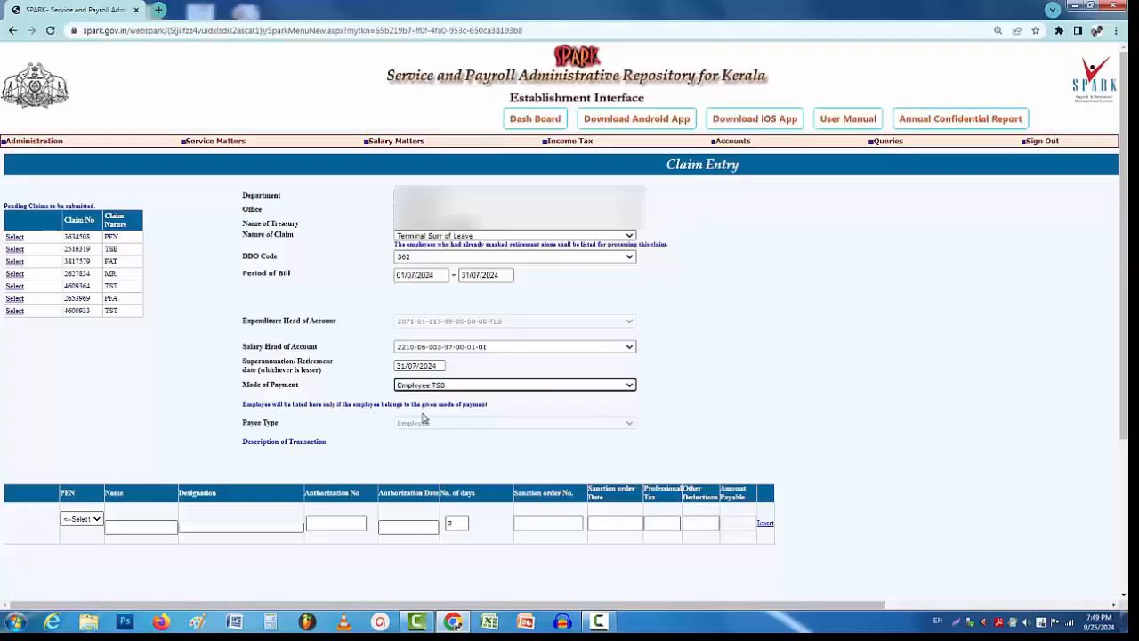
left_click(81, 518)
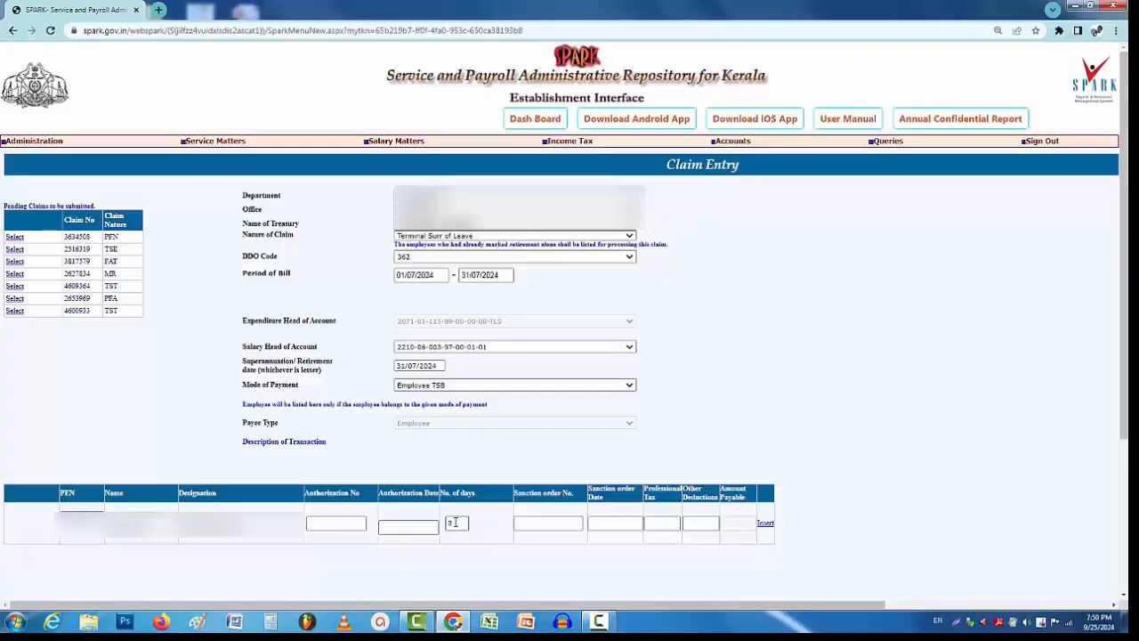
Enter the employee's leave days and sanction details, then insert the row to save the claim.
left_click(455, 523)
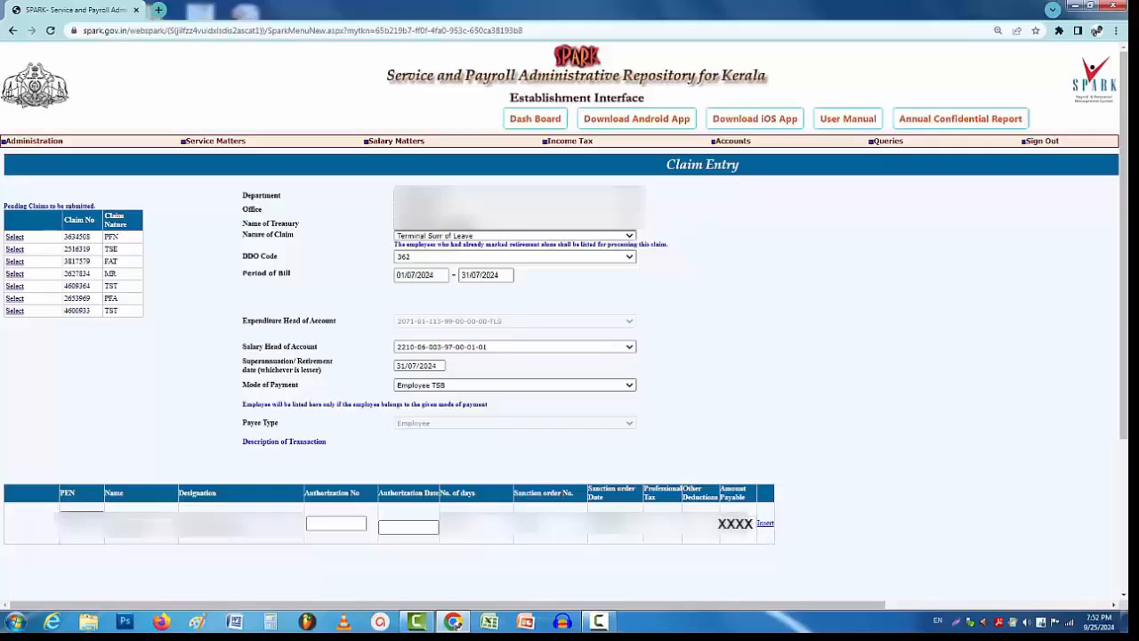
left_click(765, 525)
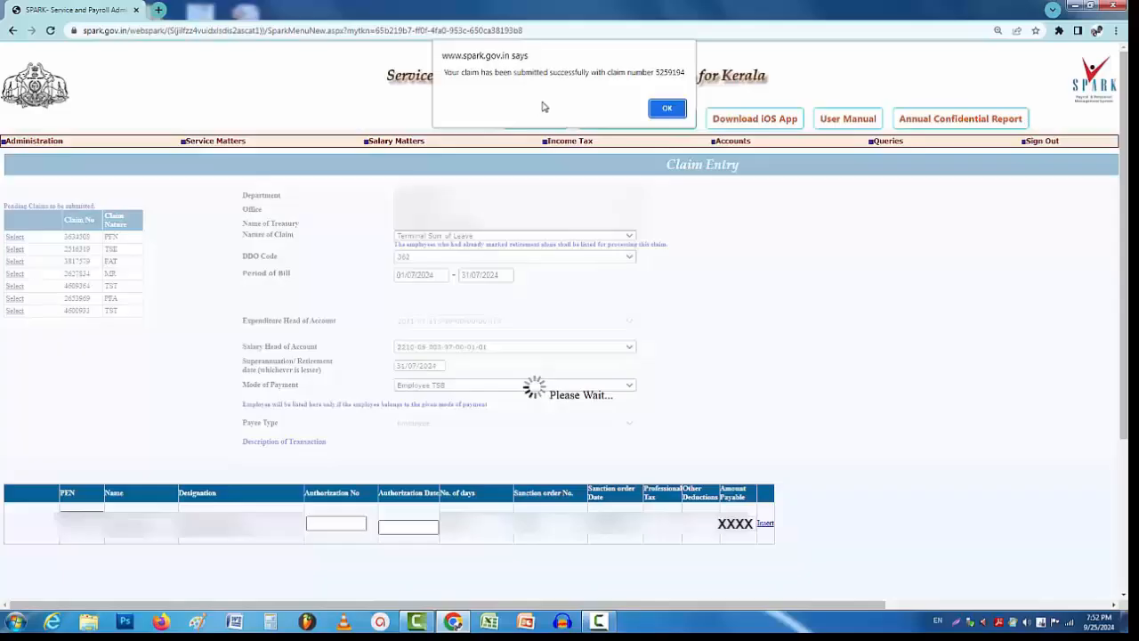
Dismiss the saved message, then submit the claim and confirm sending it for approval.
left_click(670, 110)
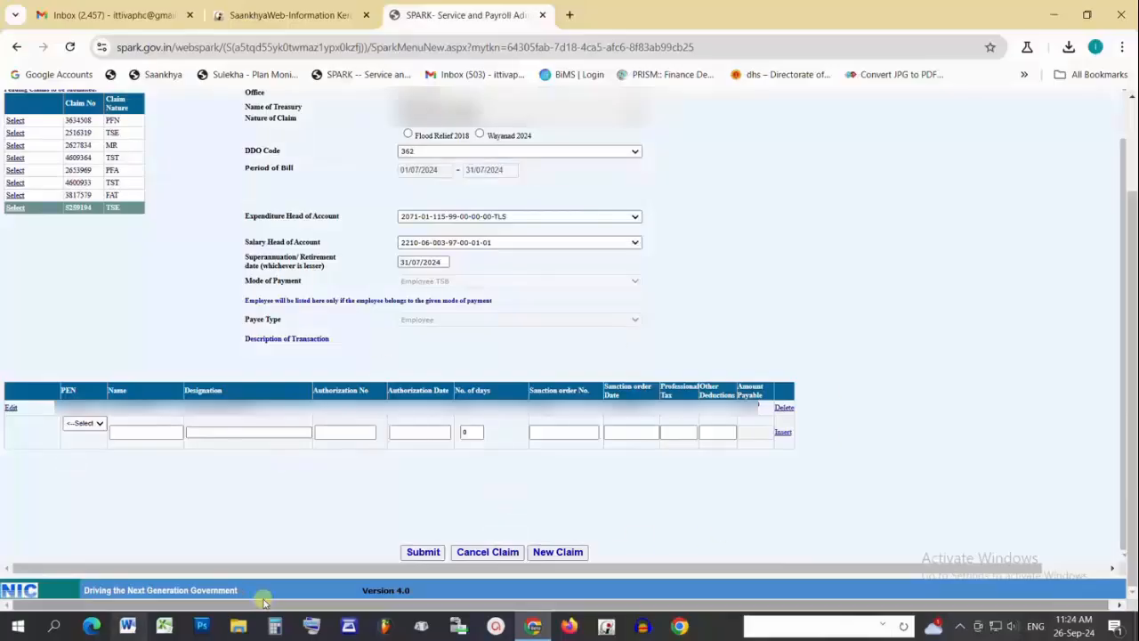
left_click(422, 552)
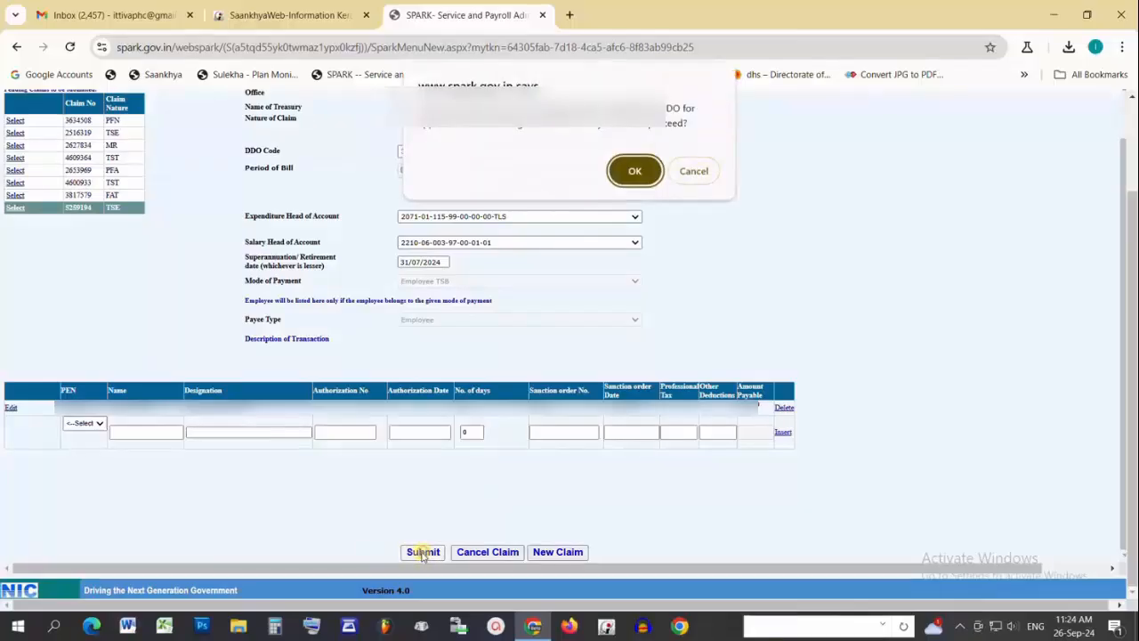
left_click(634, 174)
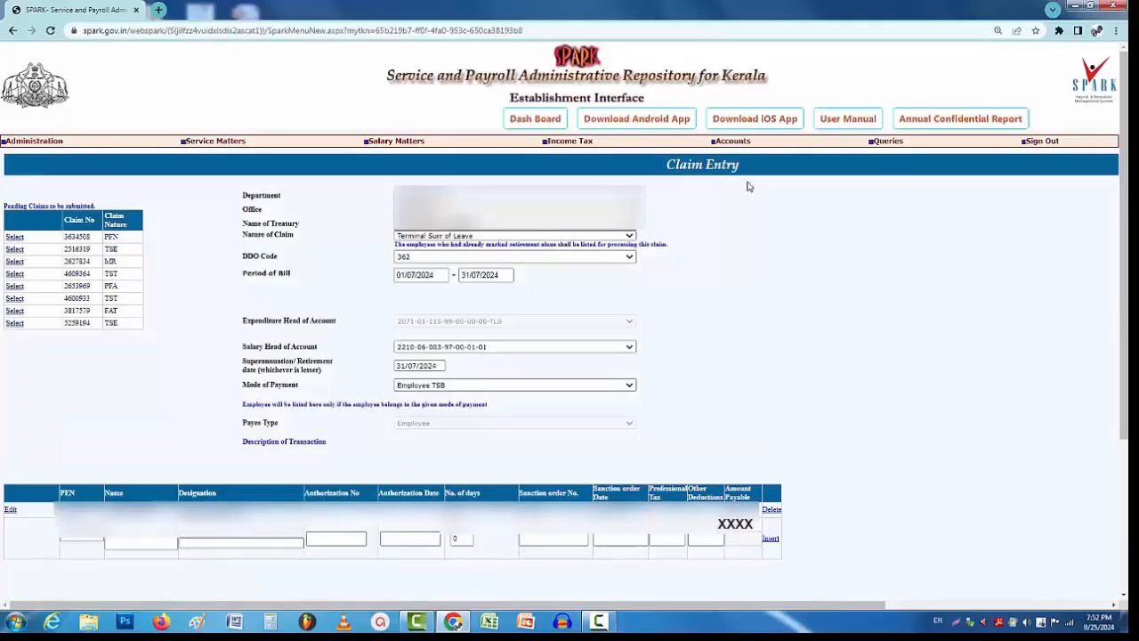
mouse_move(744, 143)
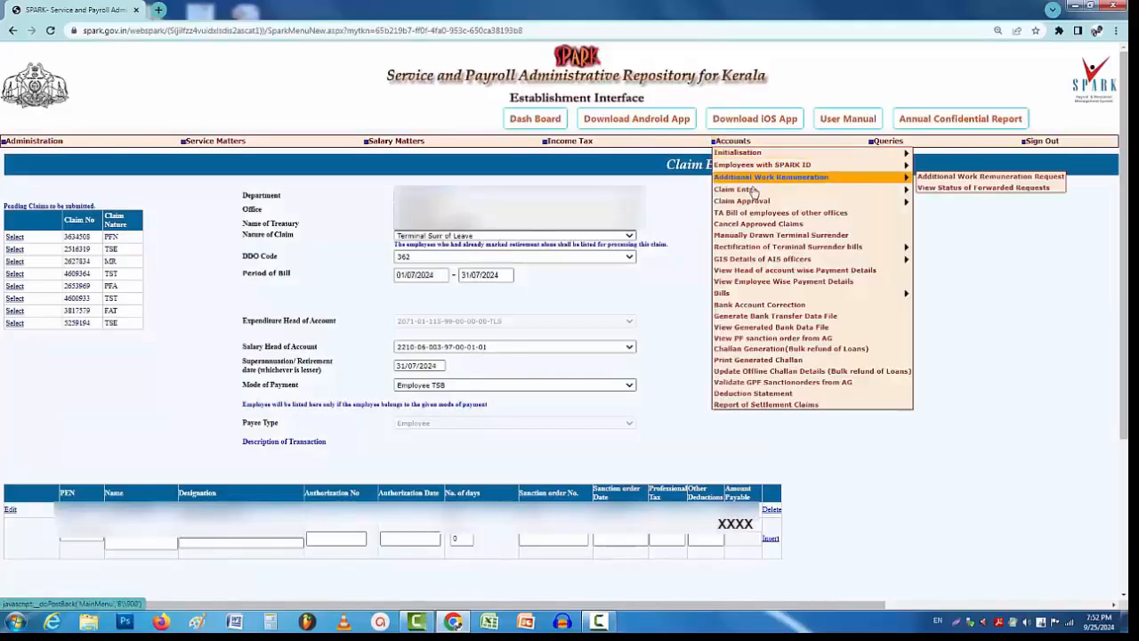
mouse_move(757, 202)
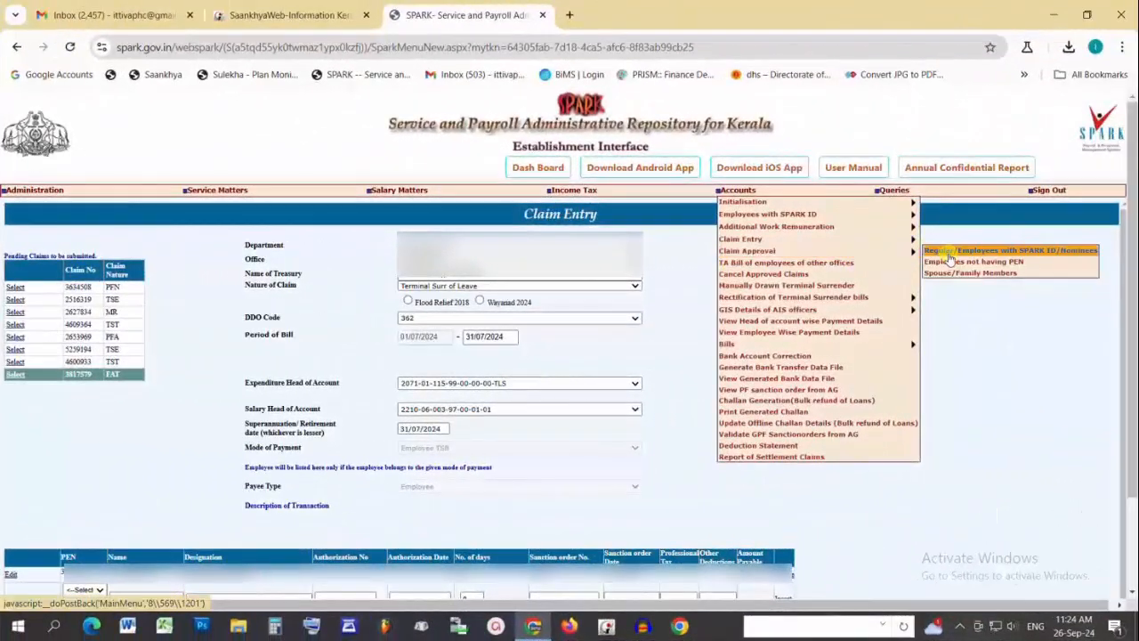
left_click(930, 251)
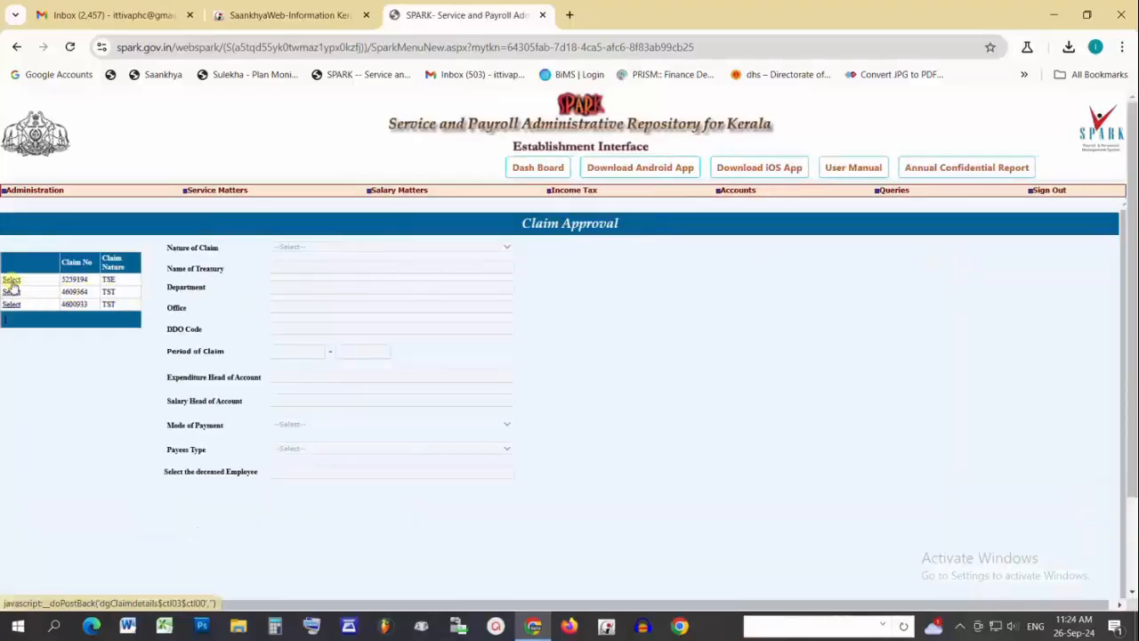
left_click(11, 282)
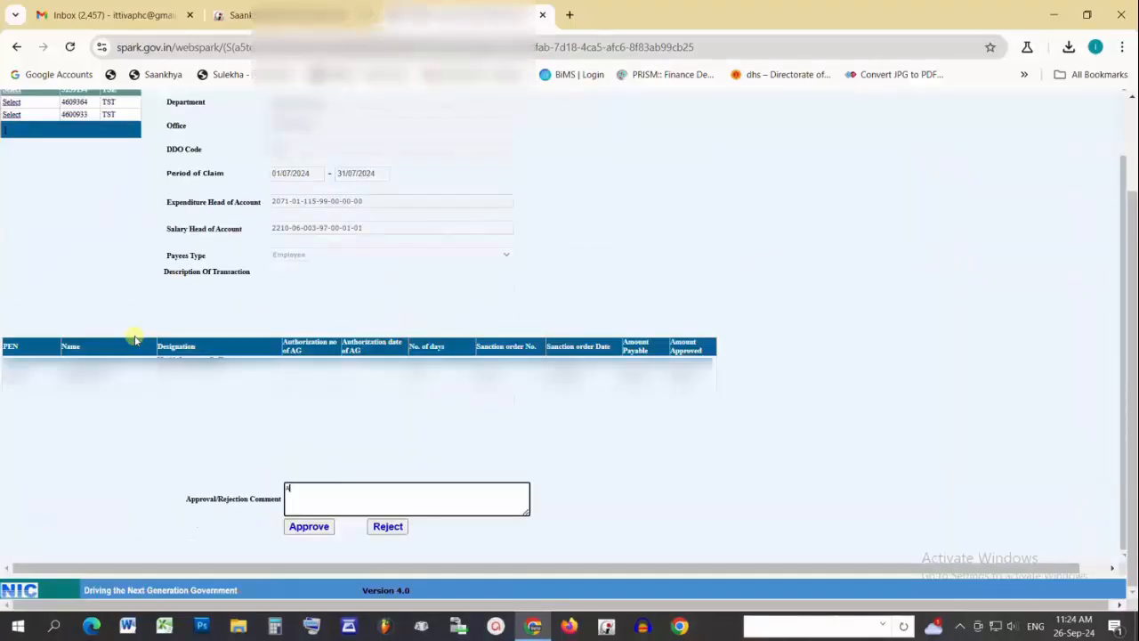
Comment 'Approved' on the claim, approve it and confirm the approval.
type("Approved")
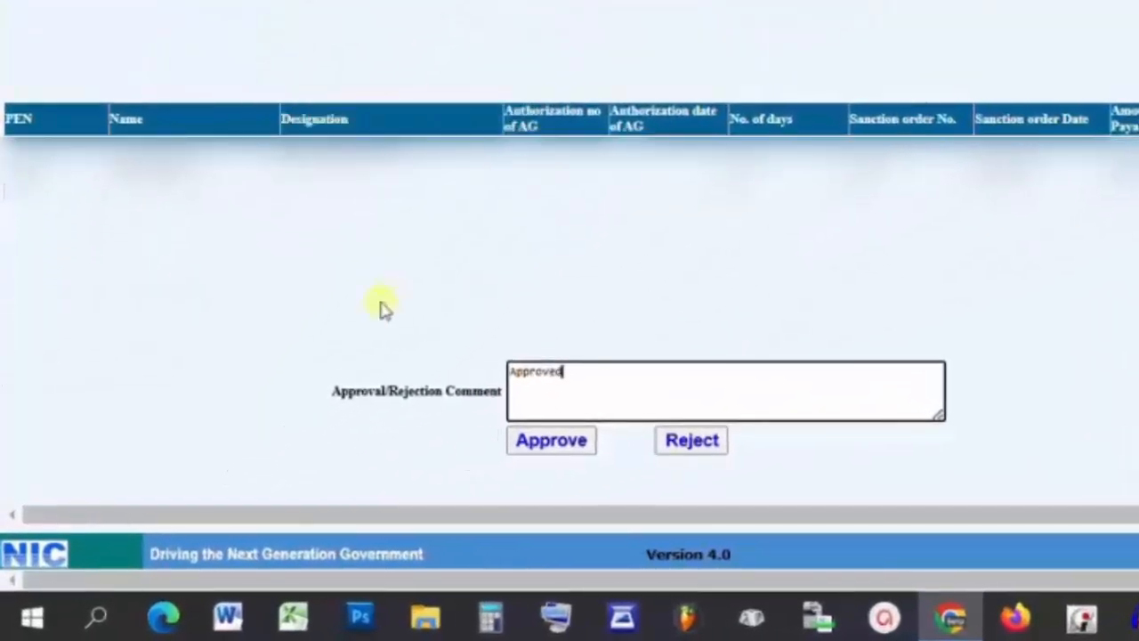
left_click(532, 454)
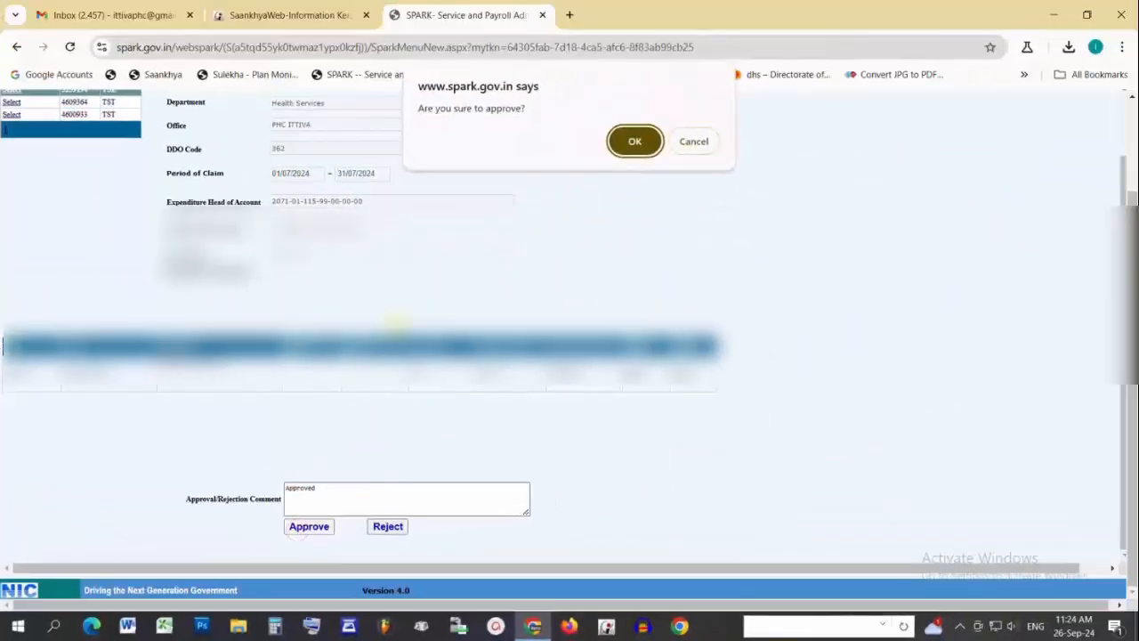
left_click(634, 142)
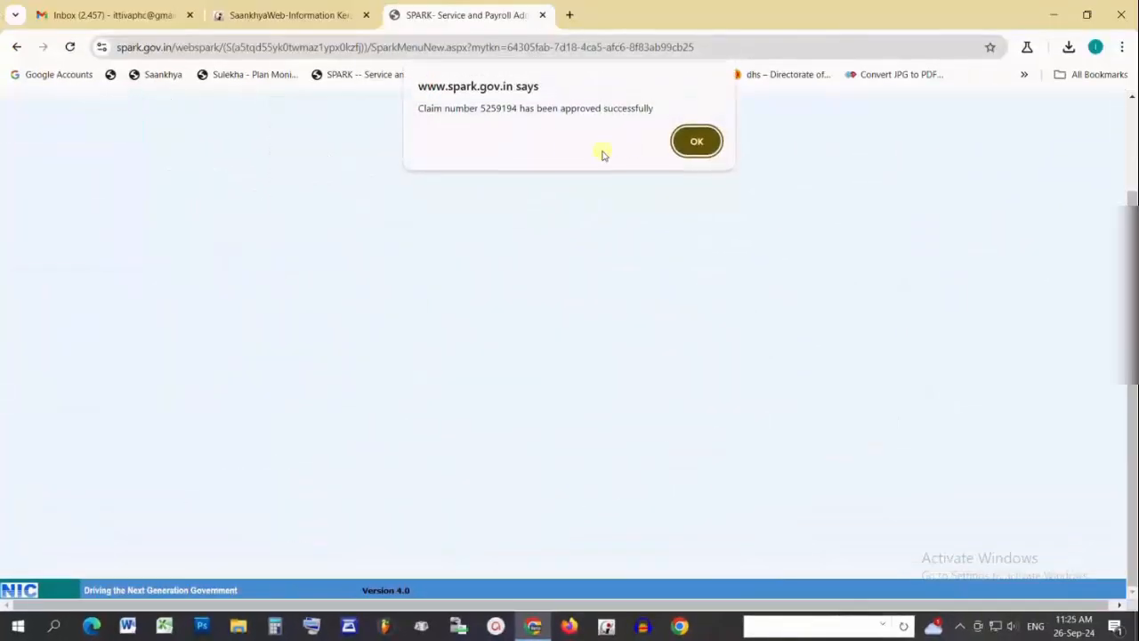
left_click(697, 141)
mouse_move(750, 347)
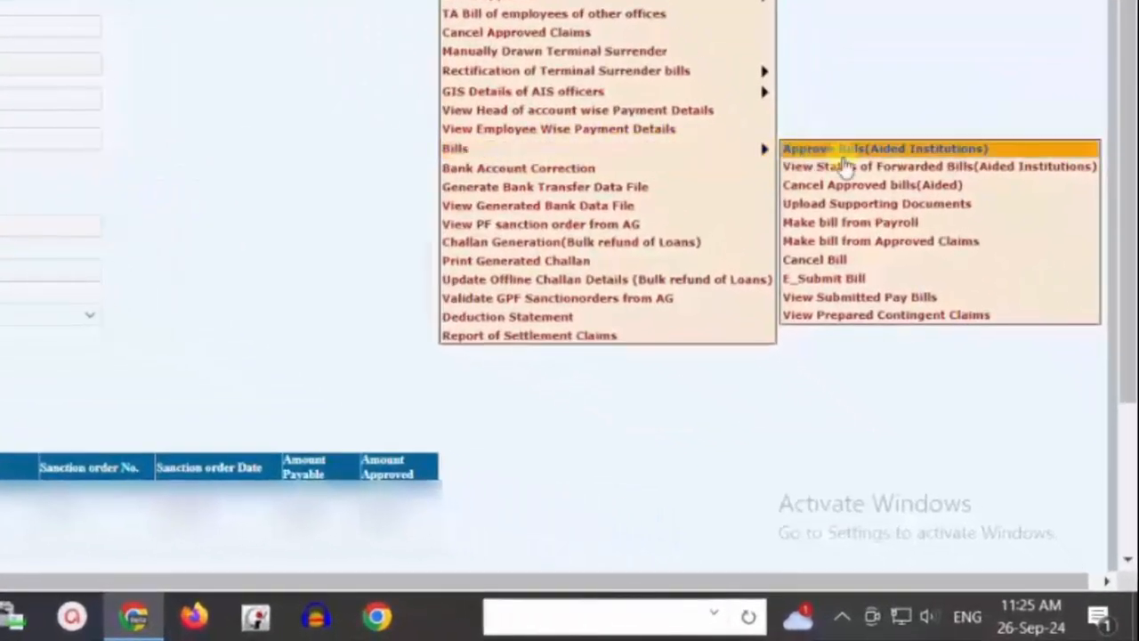
left_click(852, 249)
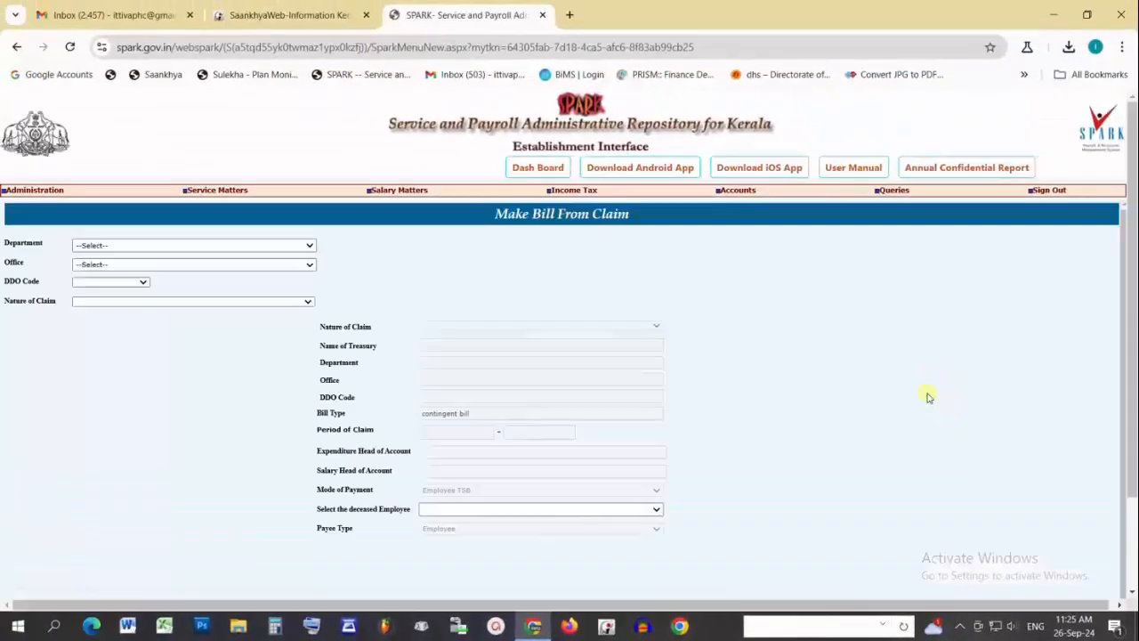
left_click(94, 301)
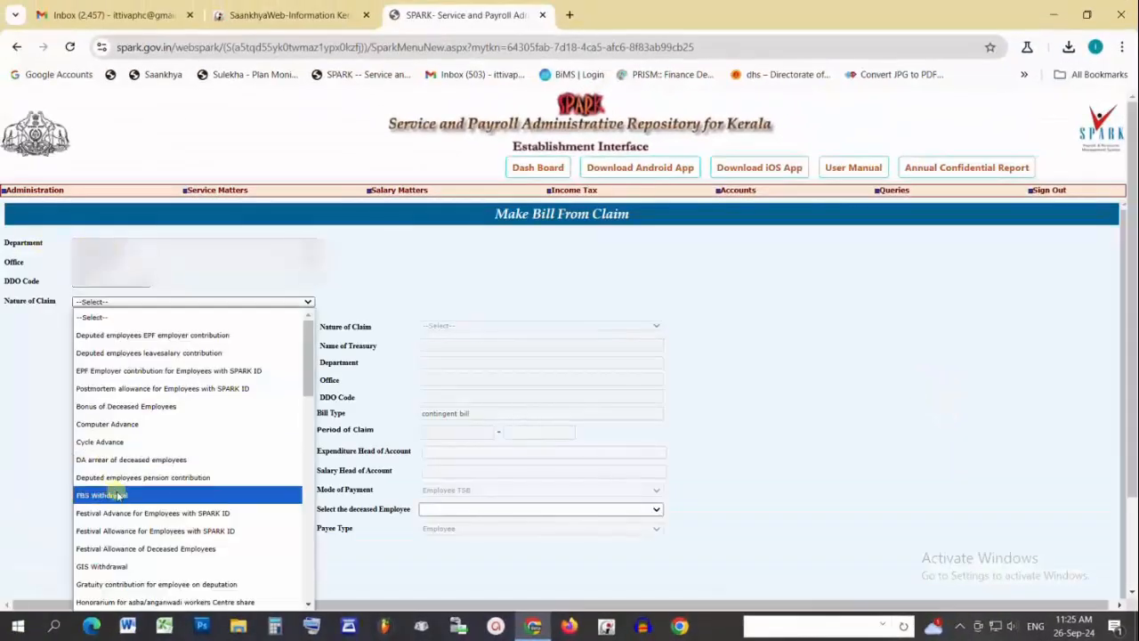
scroll(123, 516, "down", 10)
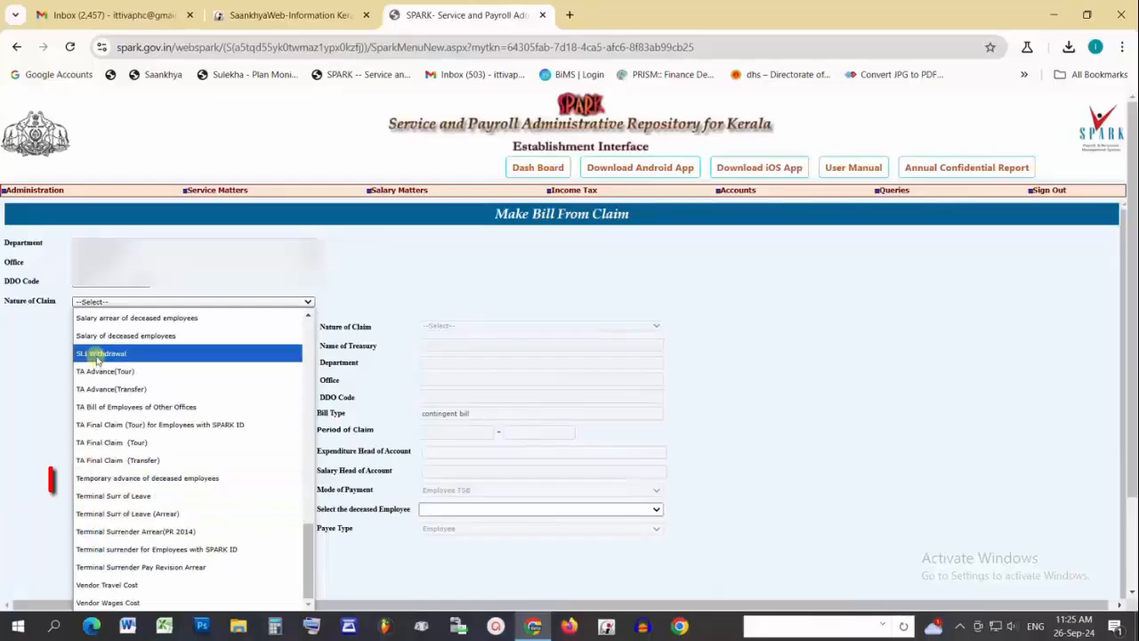
left_click(100, 496)
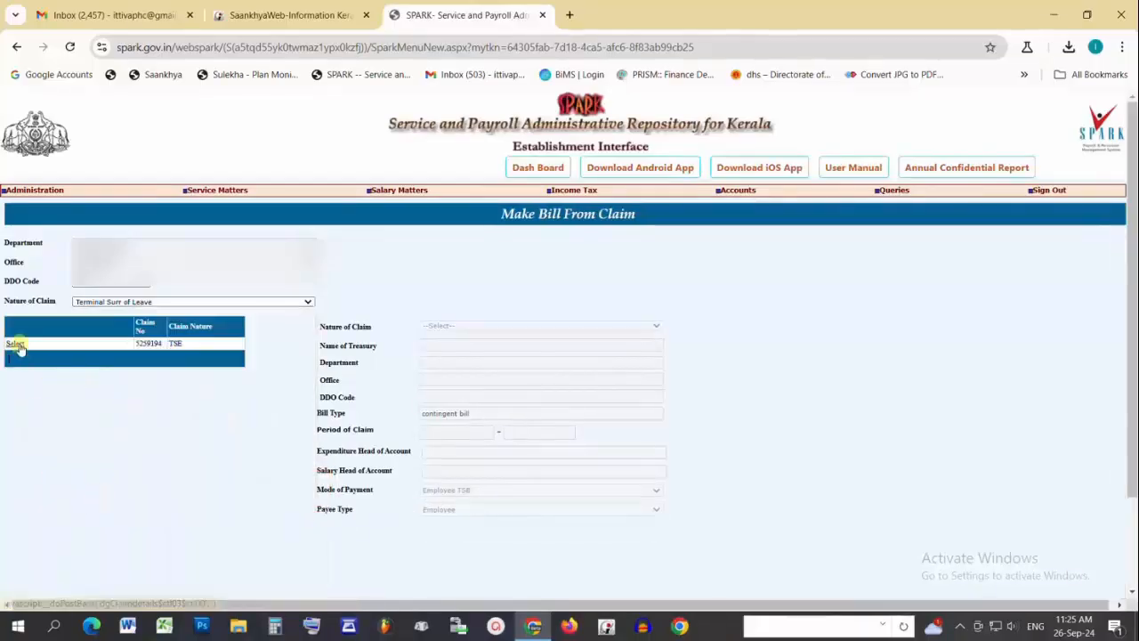
left_click(16, 344)
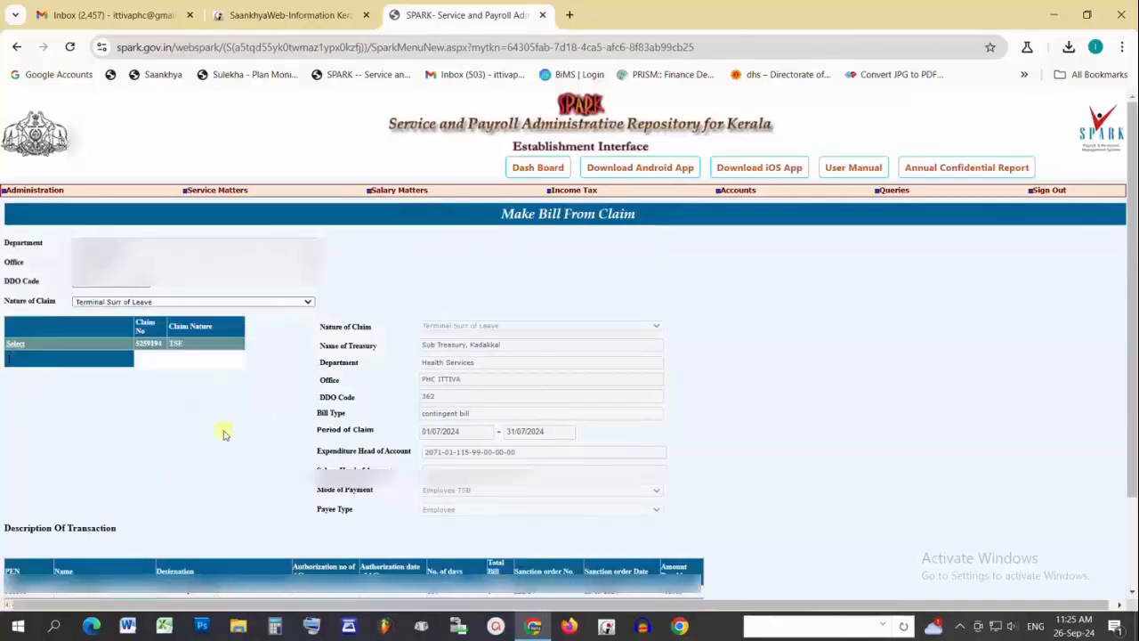
scroll(223, 432, "down", 1)
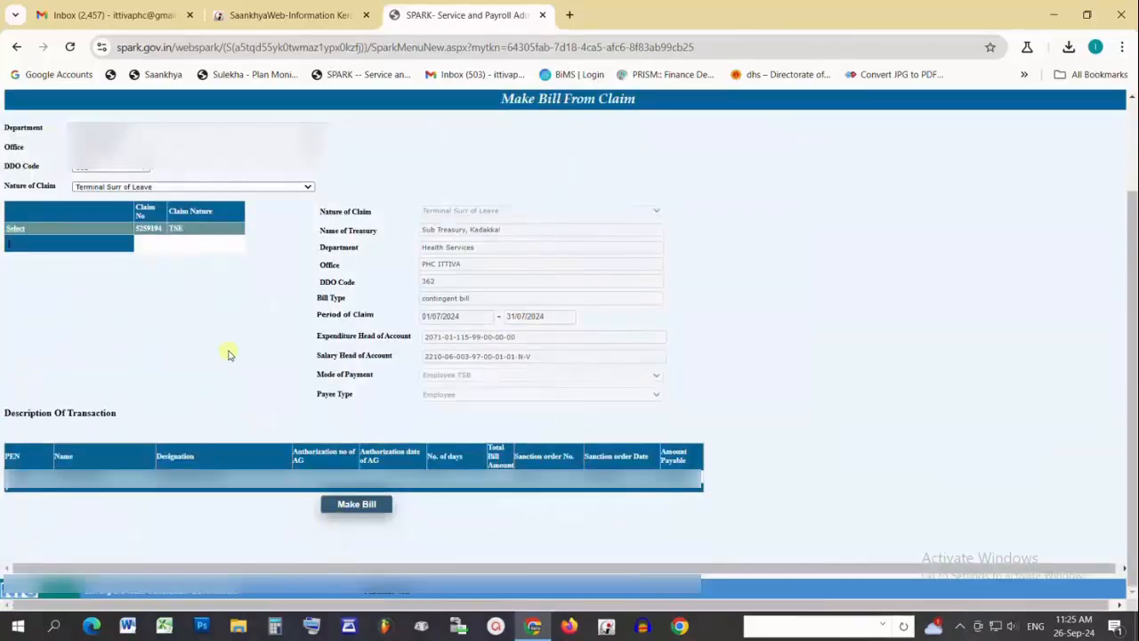
left_click(347, 505)
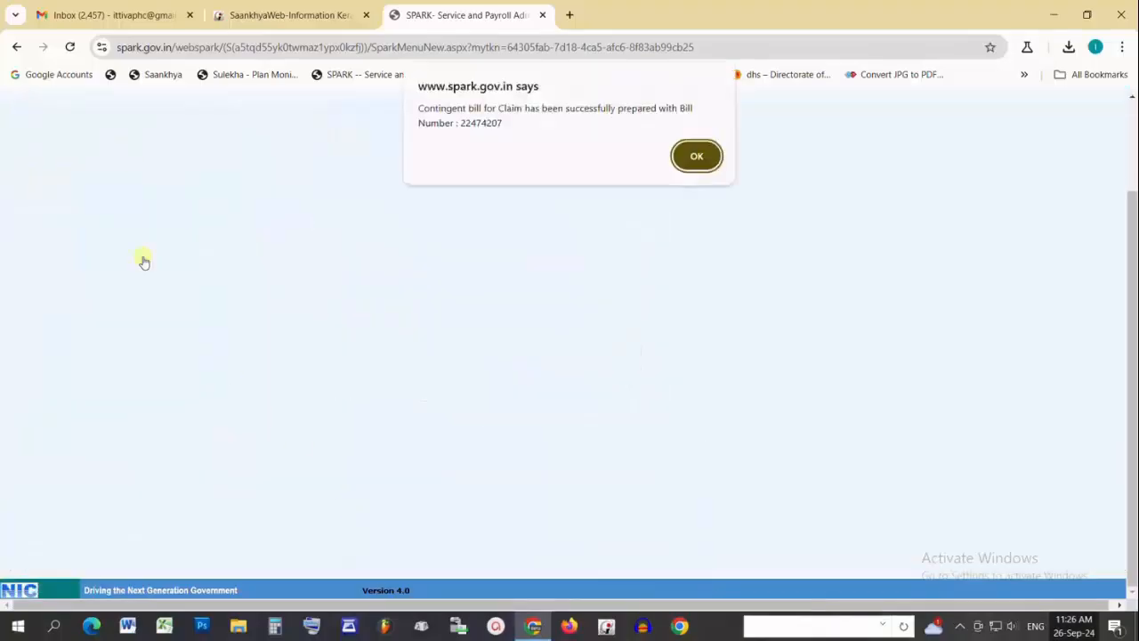
left_click(697, 157)
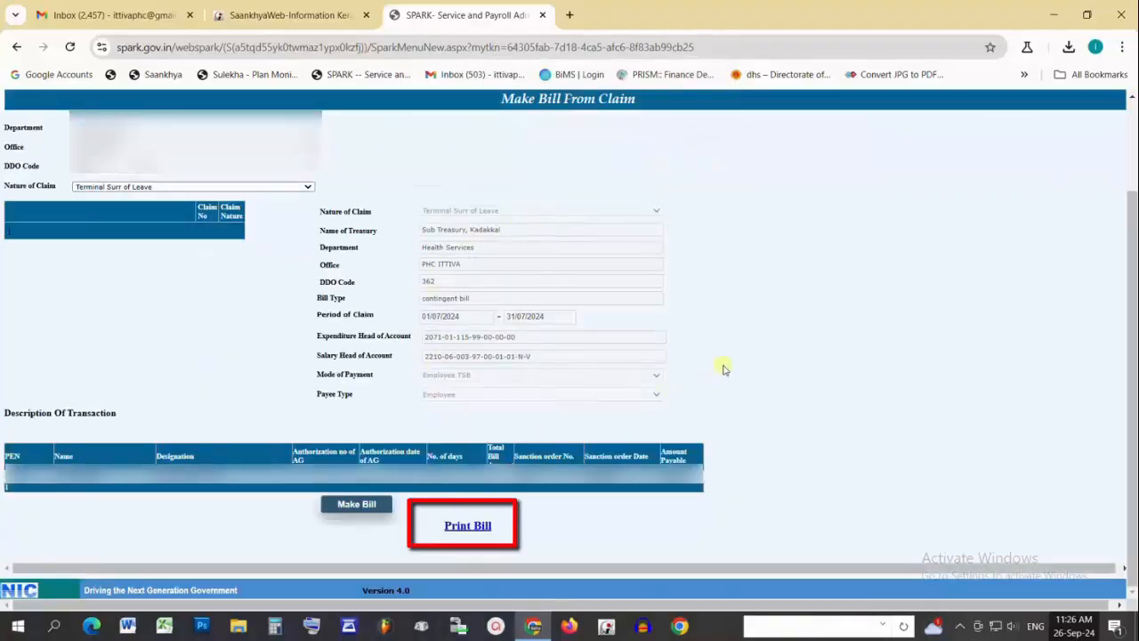
left_click(462, 527)
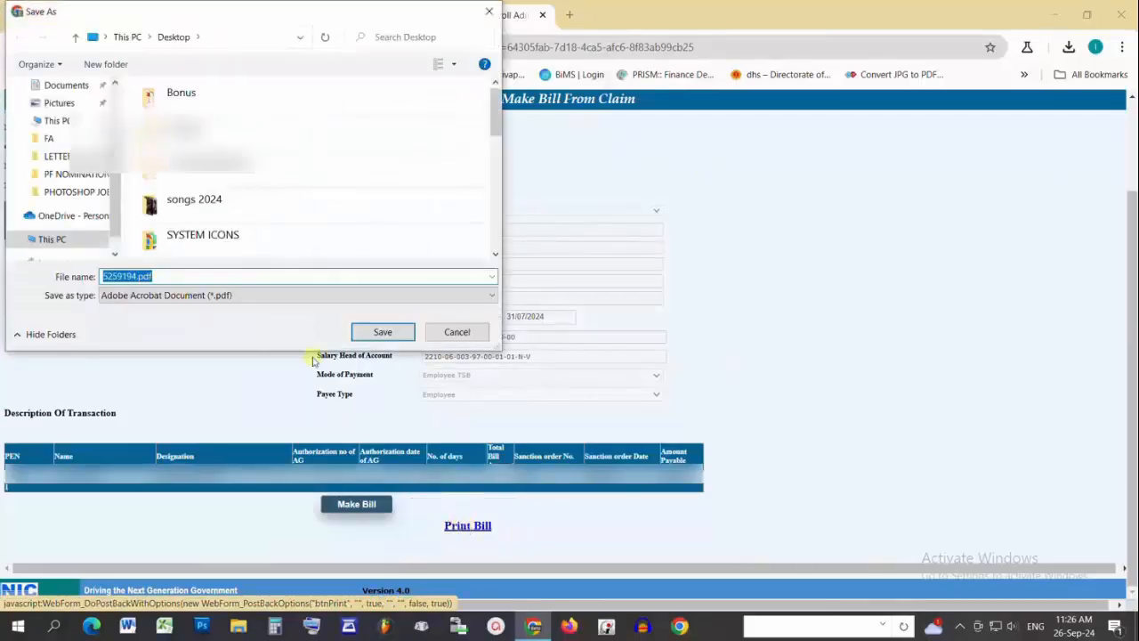
left_click(376, 333)
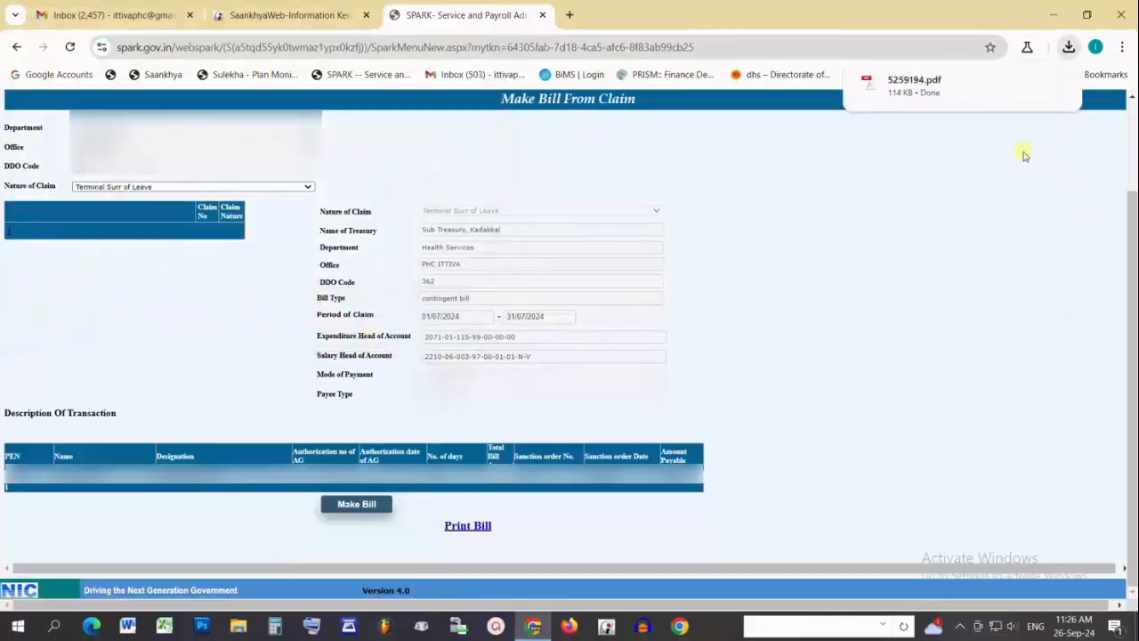
left_click(917, 86)
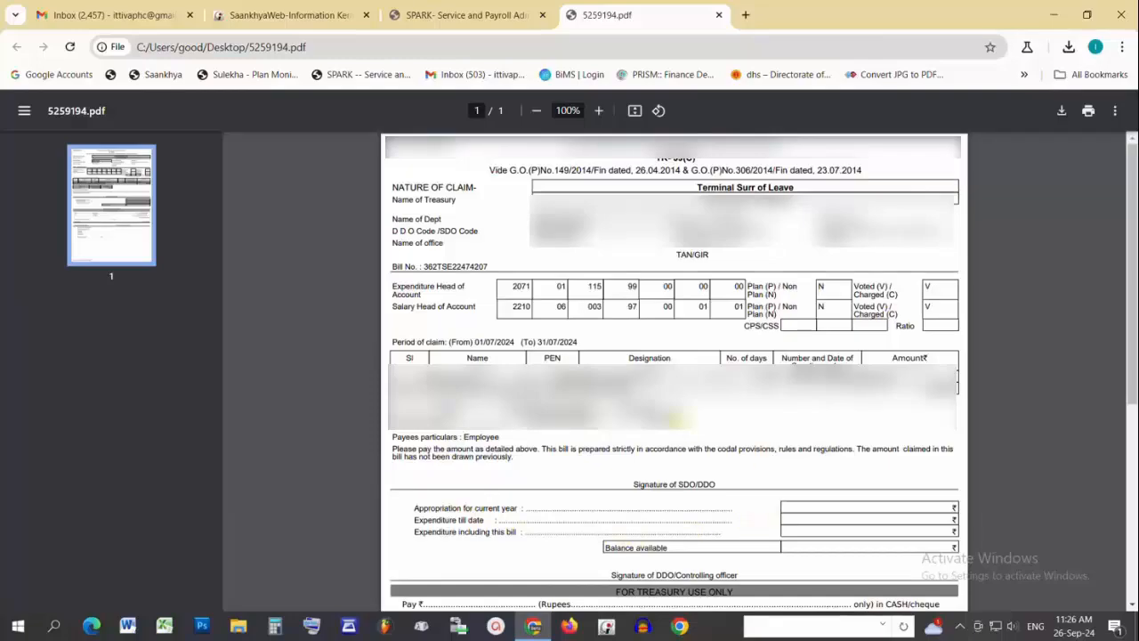
left_click(508, 16)
mouse_move(737, 201)
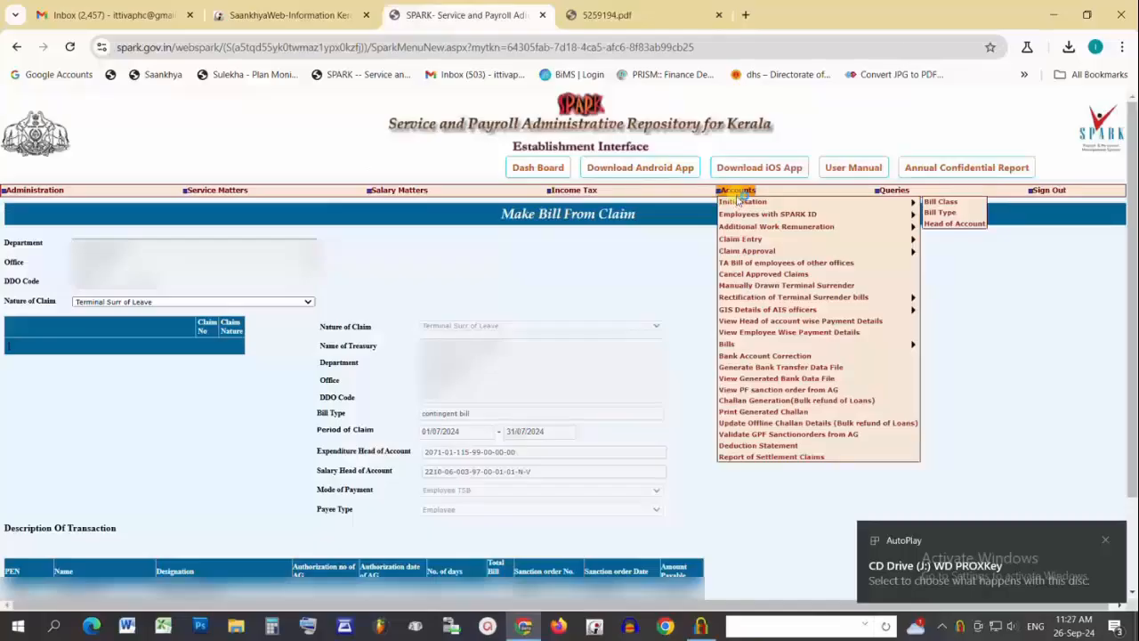
mouse_move(890, 345)
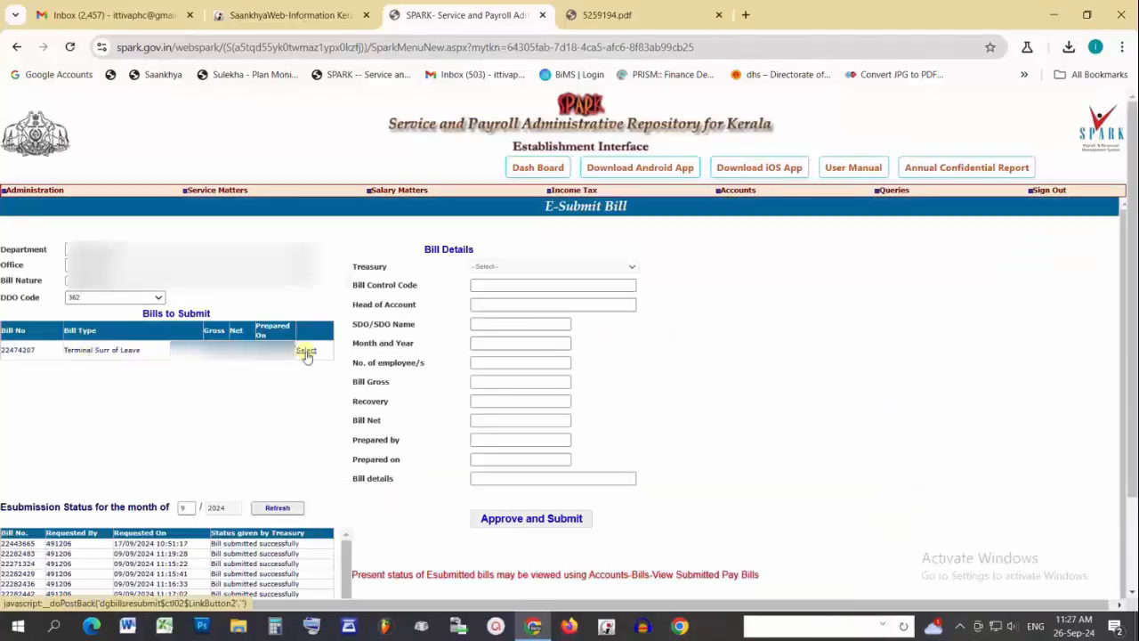
Approve and e-submit the Terminal Surr of Leave bill, signing with the token password and certificate.
left_click(305, 352)
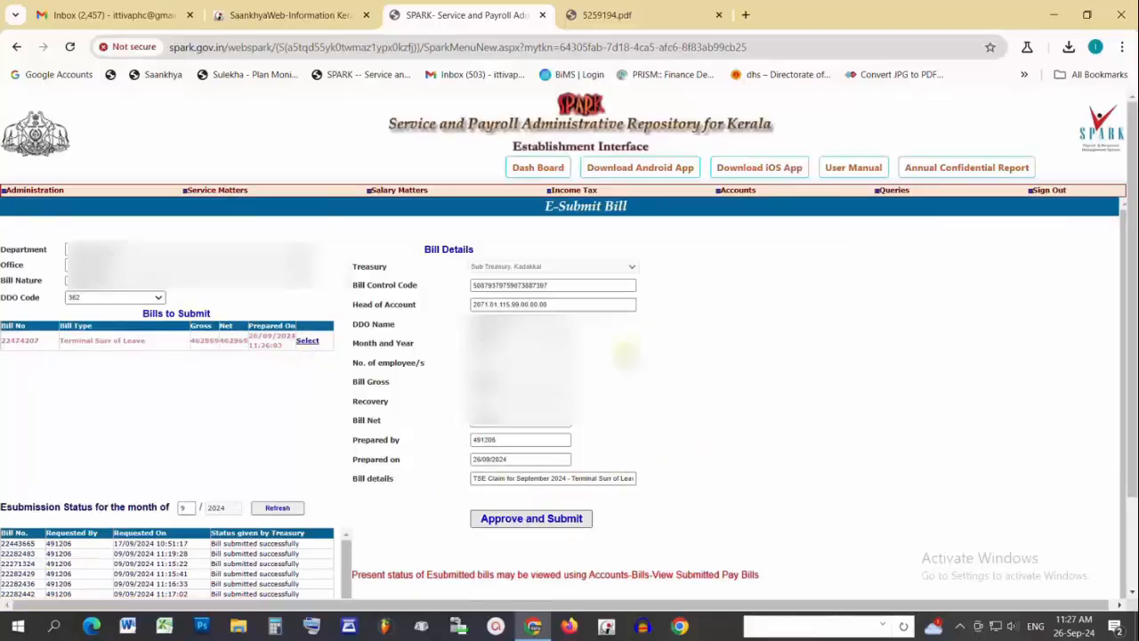
left_click(540, 525)
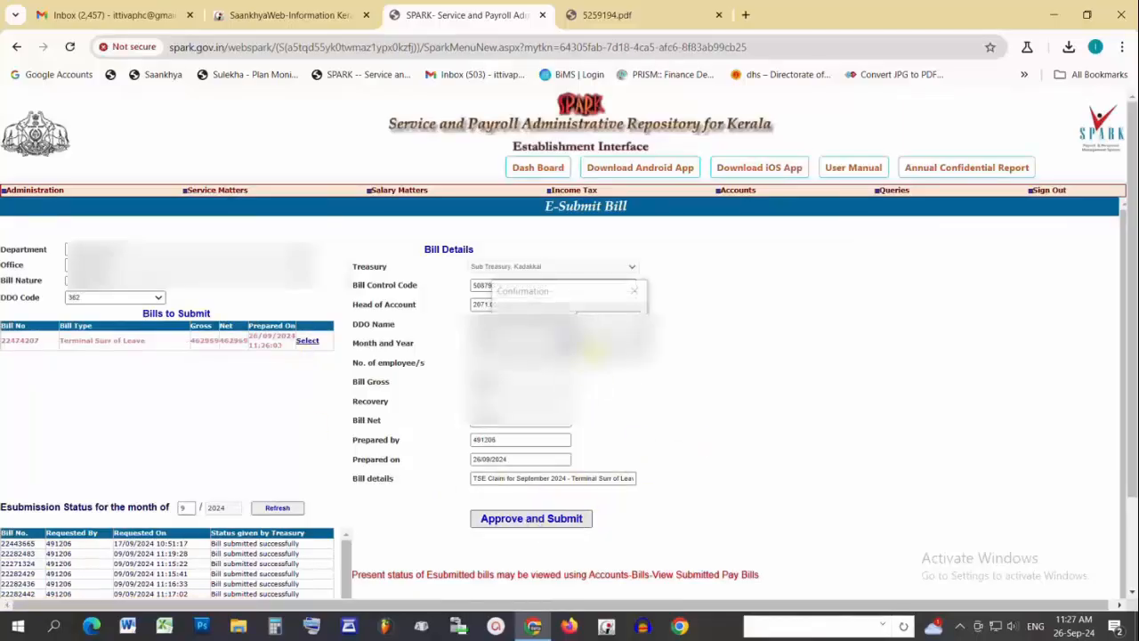
type("********")
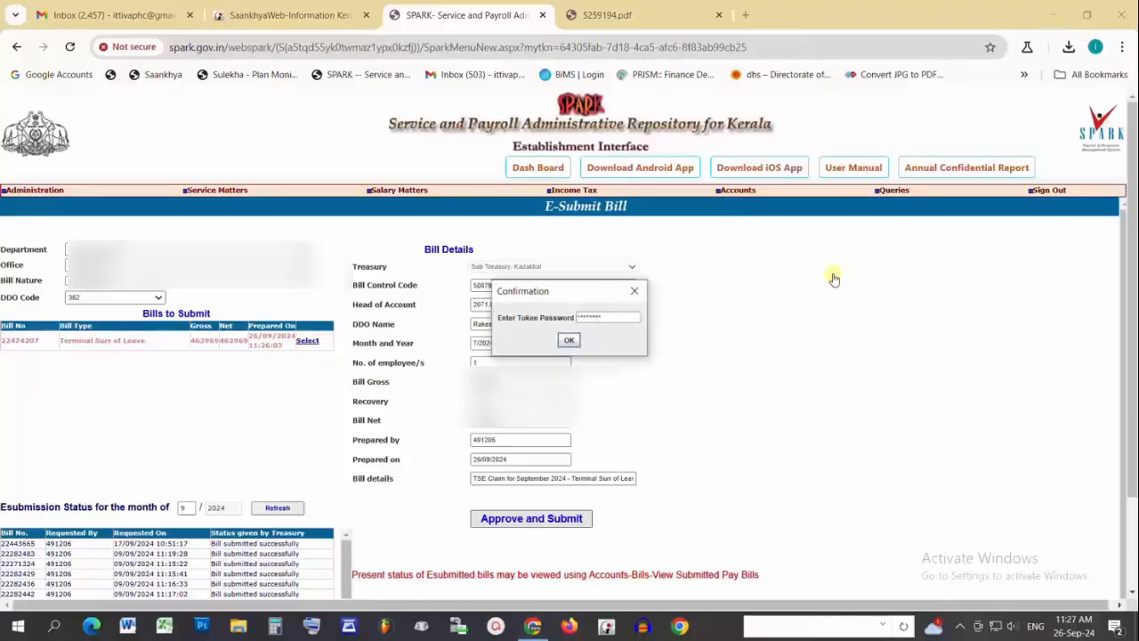
left_click(570, 342)
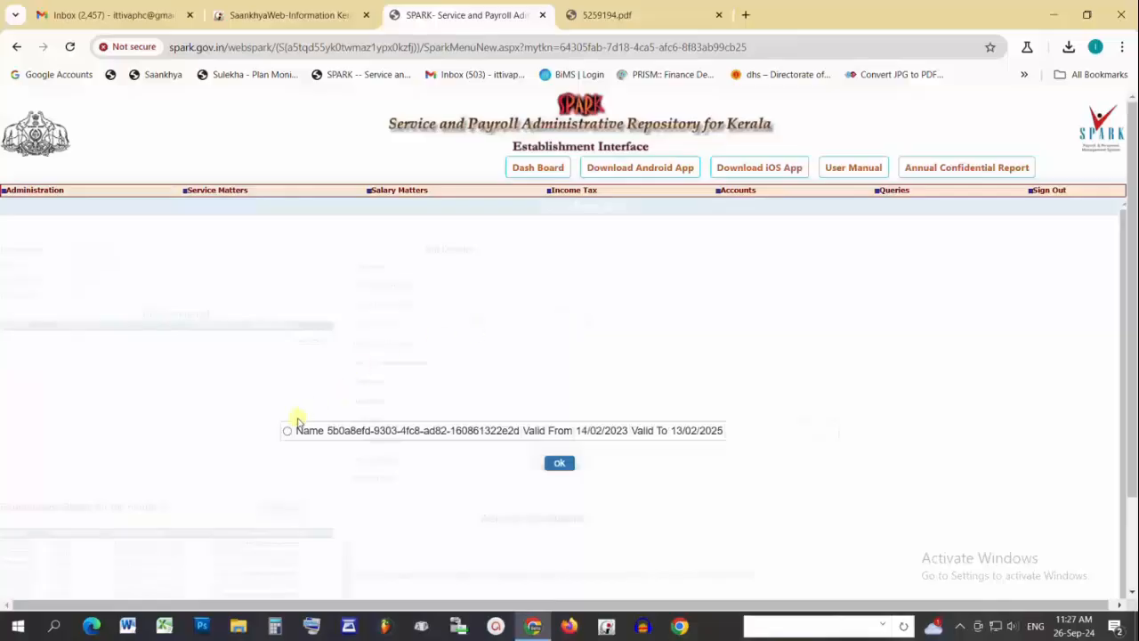
left_click(287, 432)
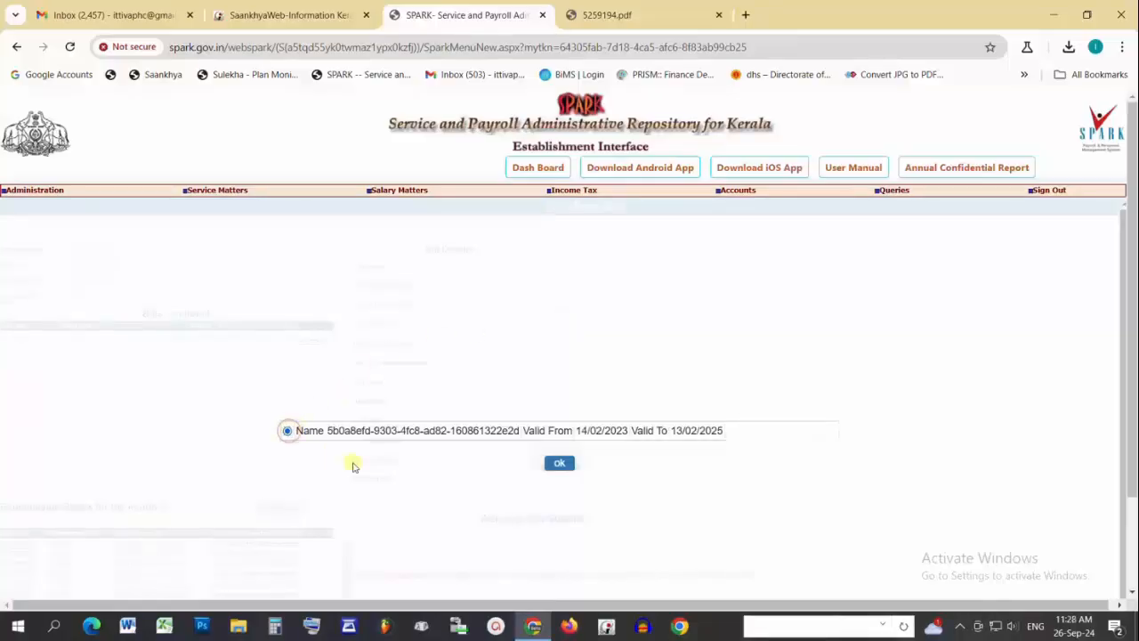
left_click(556, 464)
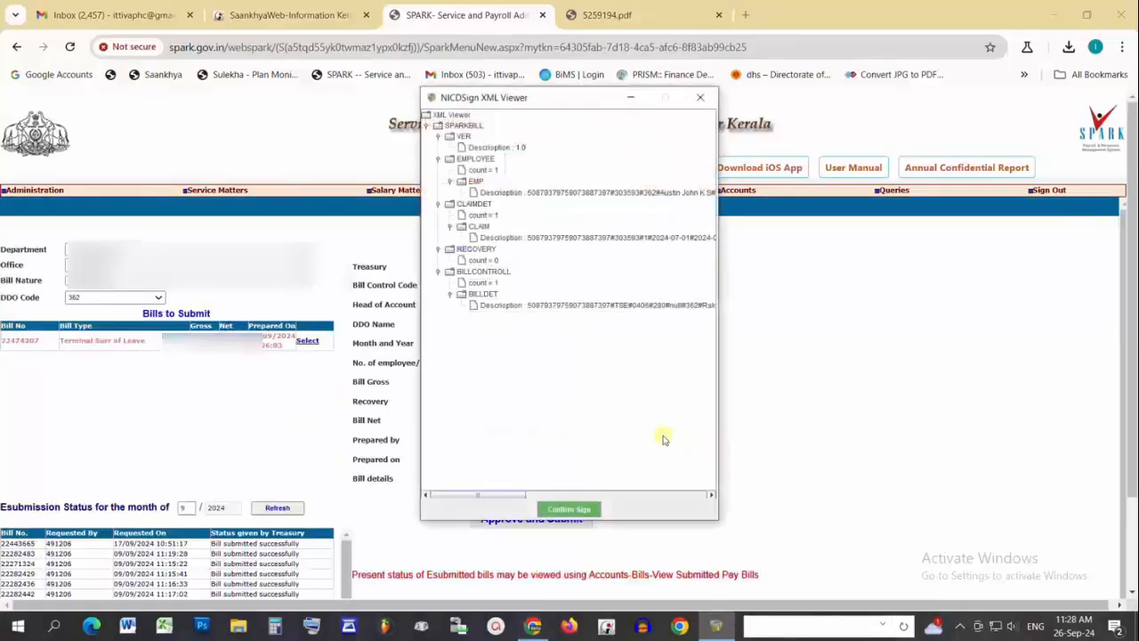
left_click(576, 510)
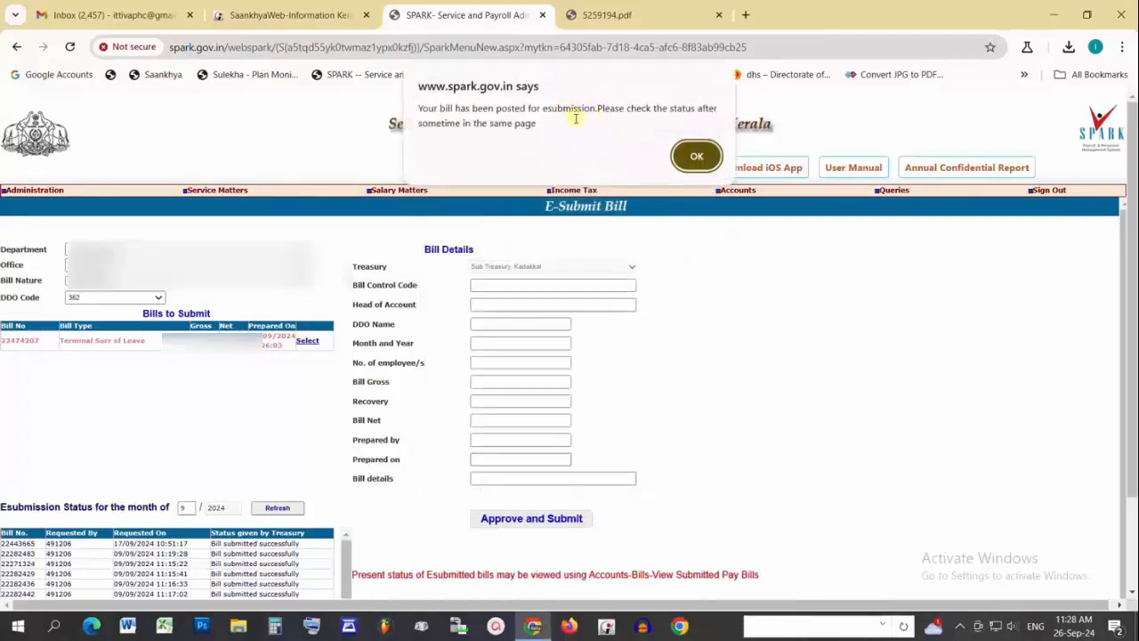
left_click(697, 155)
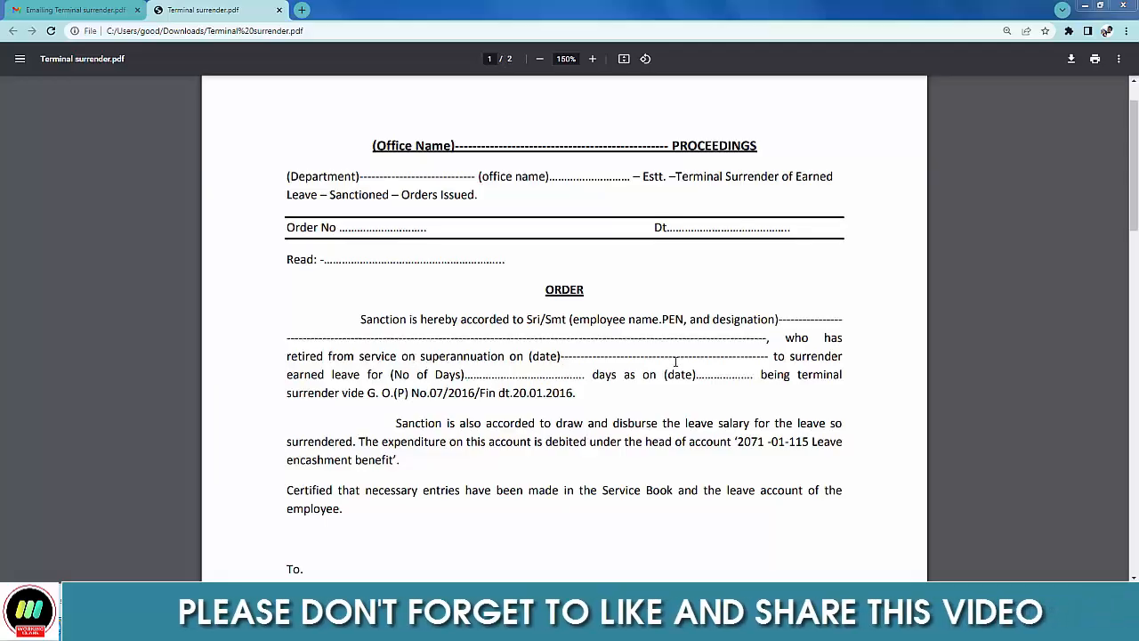
Scroll through the Terminal surrender sanction order to page 2's STATEMENT table of PAY, DA, HRA, CCA and TOTAL.
scroll(920, 259, "down", 4)
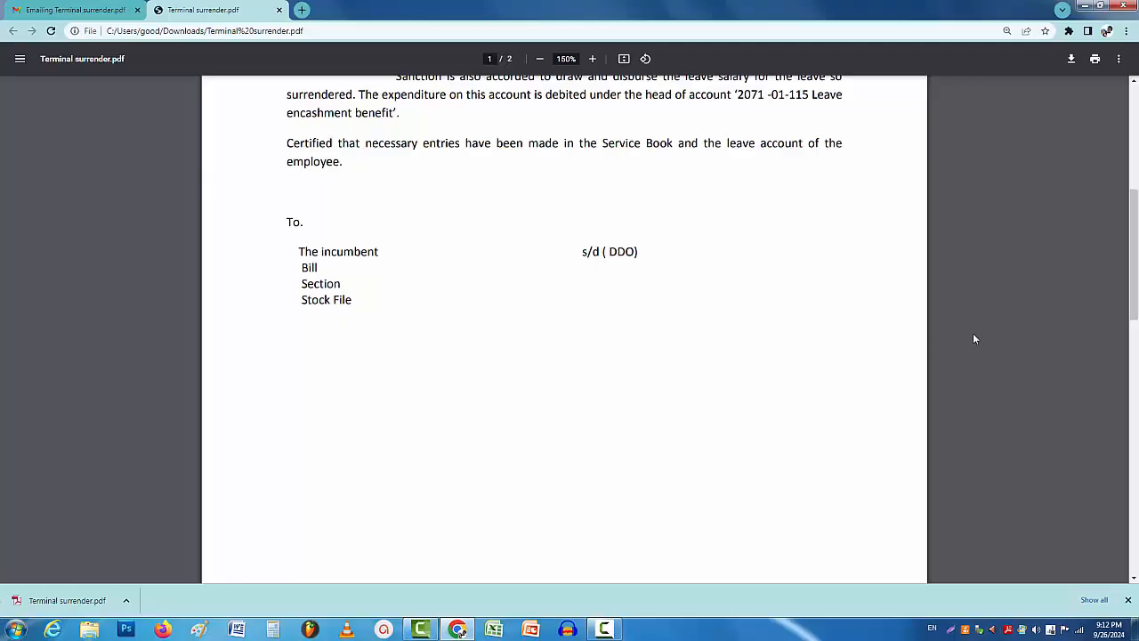
scroll(701, 350, "down", 5)
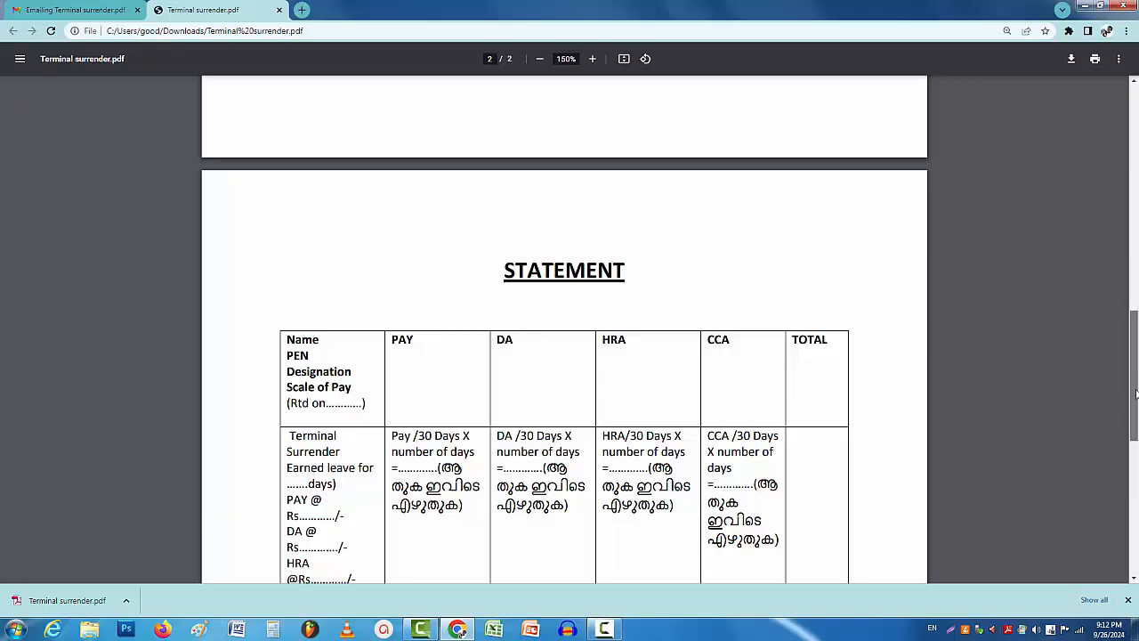
left_click_drag(1134, 366, 1132, 423)
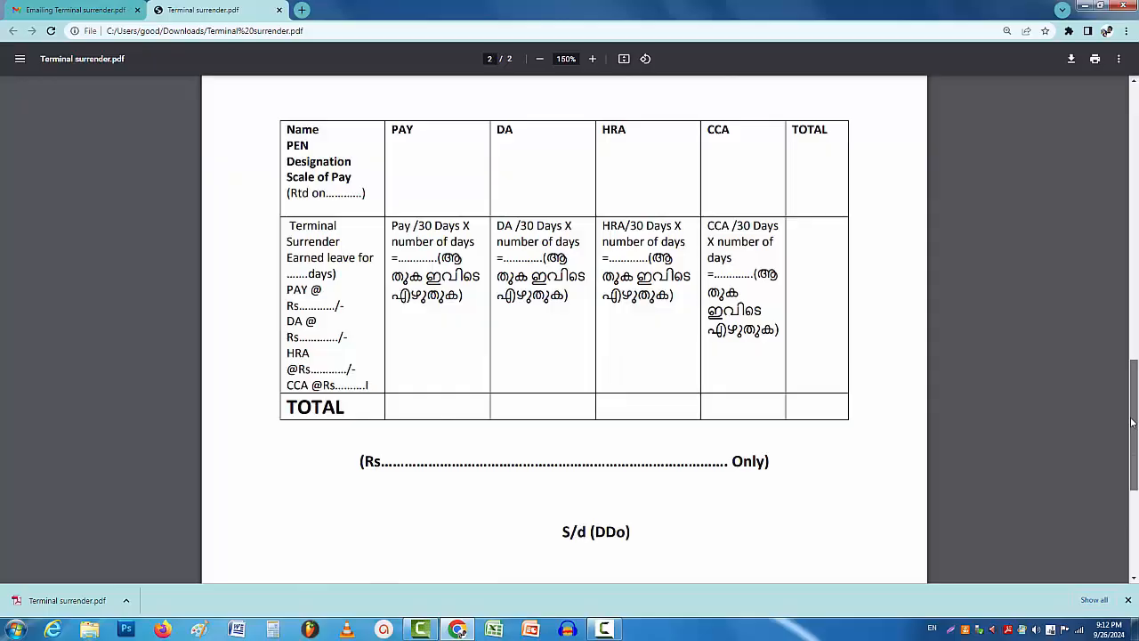